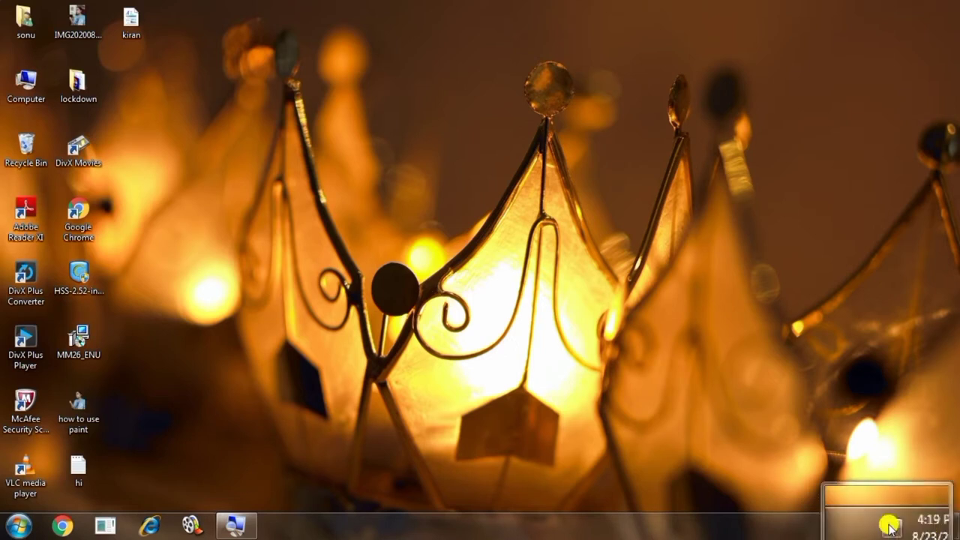
# Look over the computer's power options, including Switch user, Log off, Lock, Restart, Sleep and Hibernate.
pyautogui.click(18, 527)
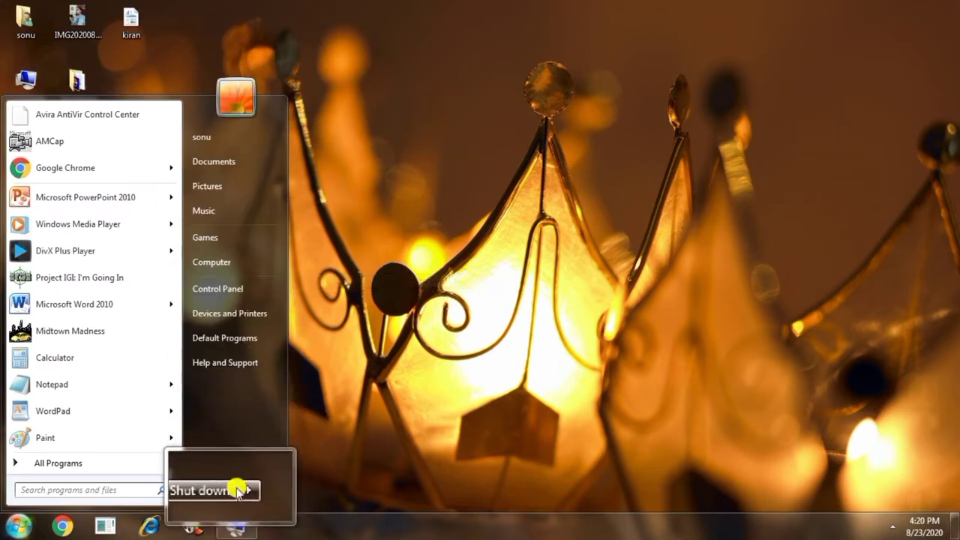
pyautogui.moveTo(249, 492)
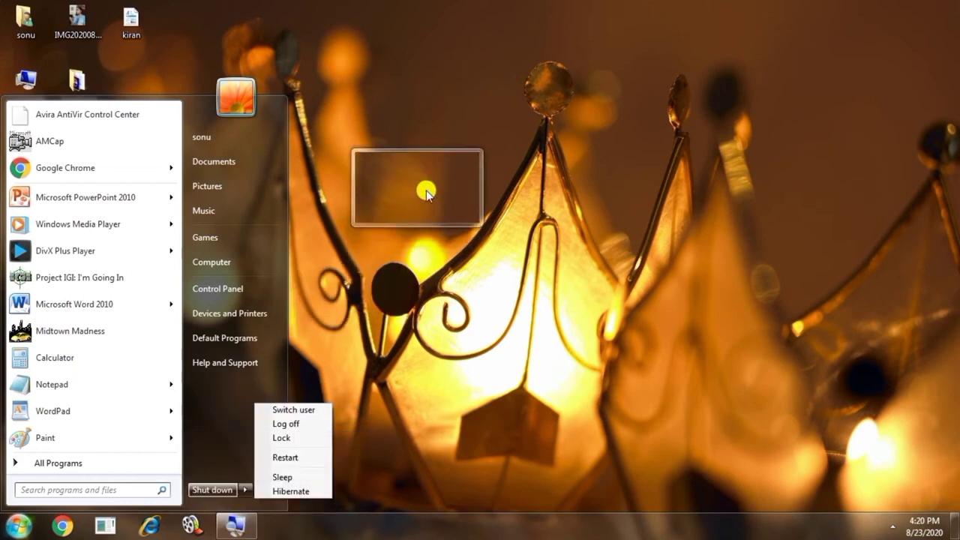
pyautogui.click(424, 189)
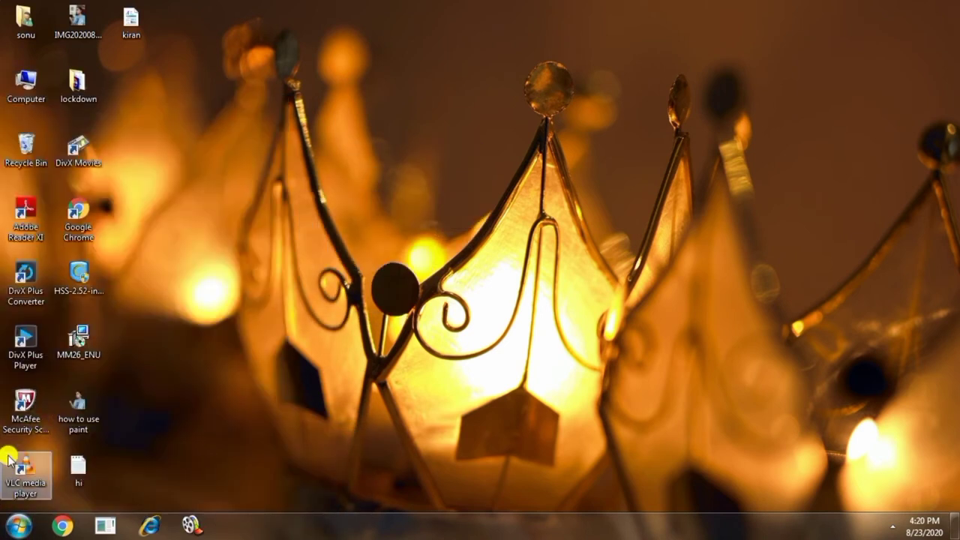
# Browse the complete list of programs installed on the computer.
pyautogui.click(16, 529)
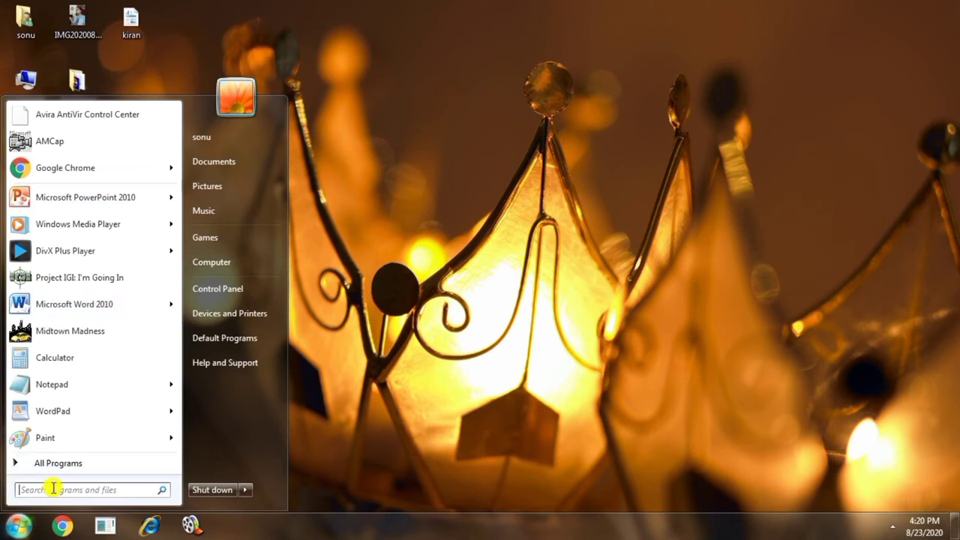
pyautogui.click(59, 463)
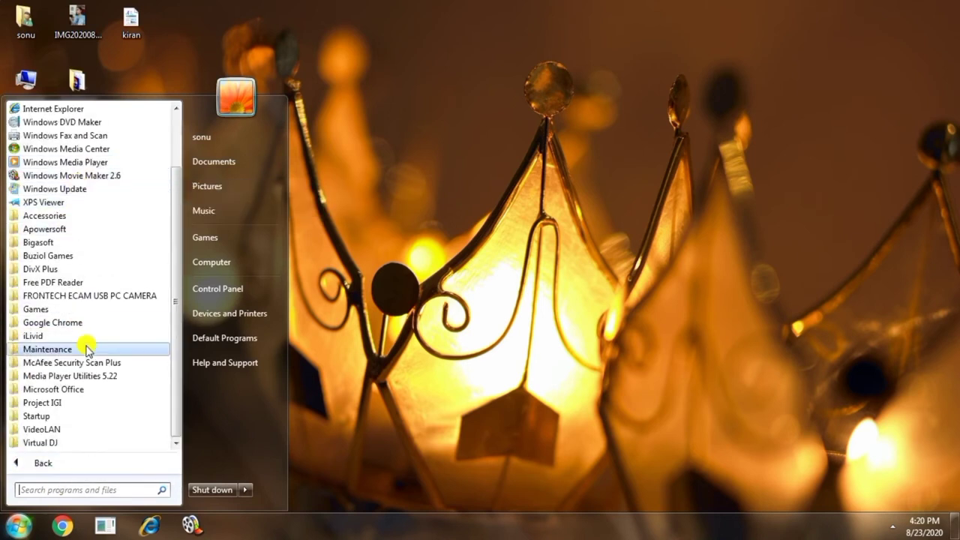
pyautogui.scroll(2, 103, 335)
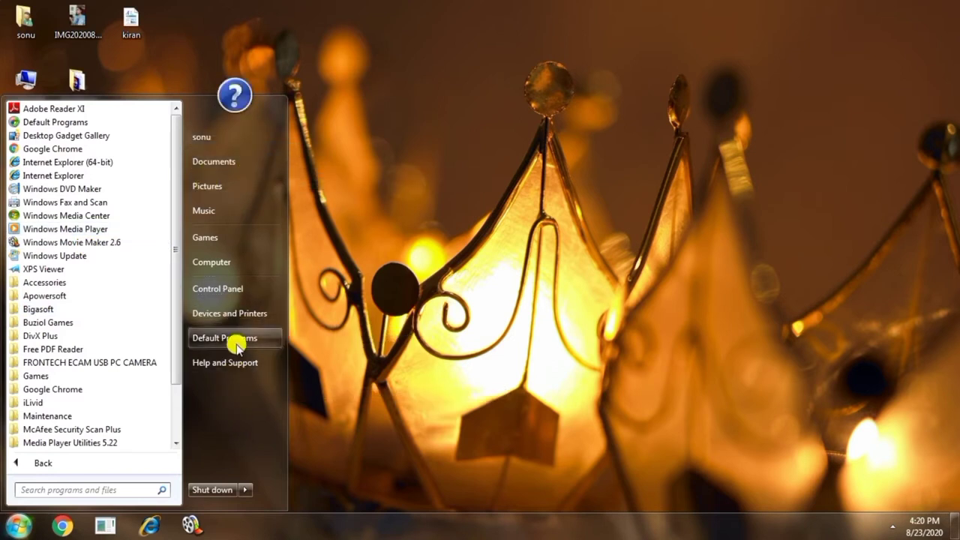
pyautogui.click(338, 110)
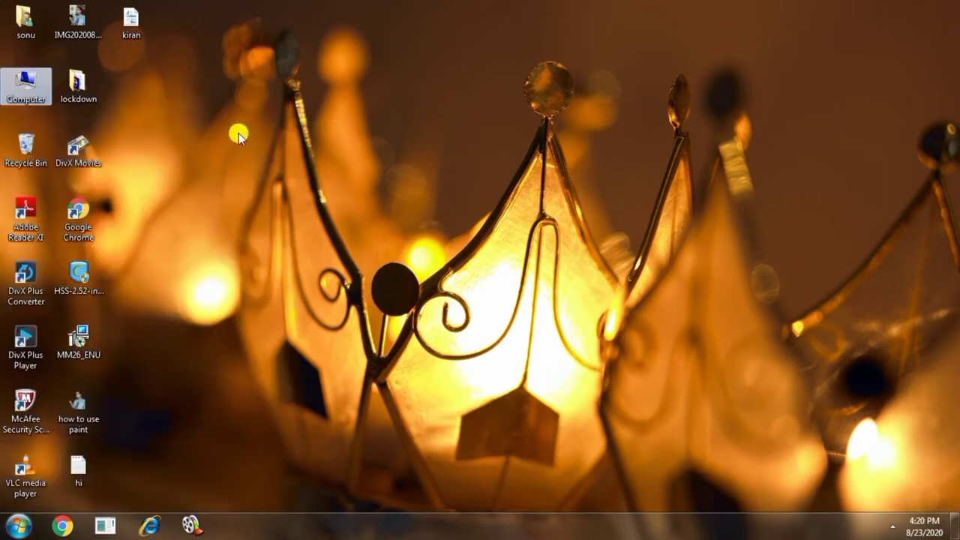
# Delete the Computer icon from the desktop and look at the commands offered for the Recycle Bin.
pyautogui.rightClick(26, 87)
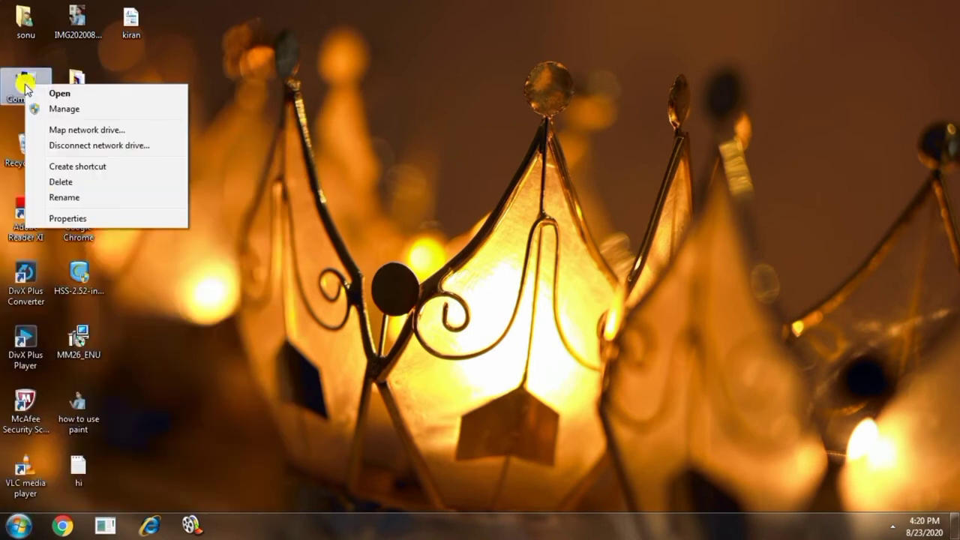
pyautogui.click(69, 183)
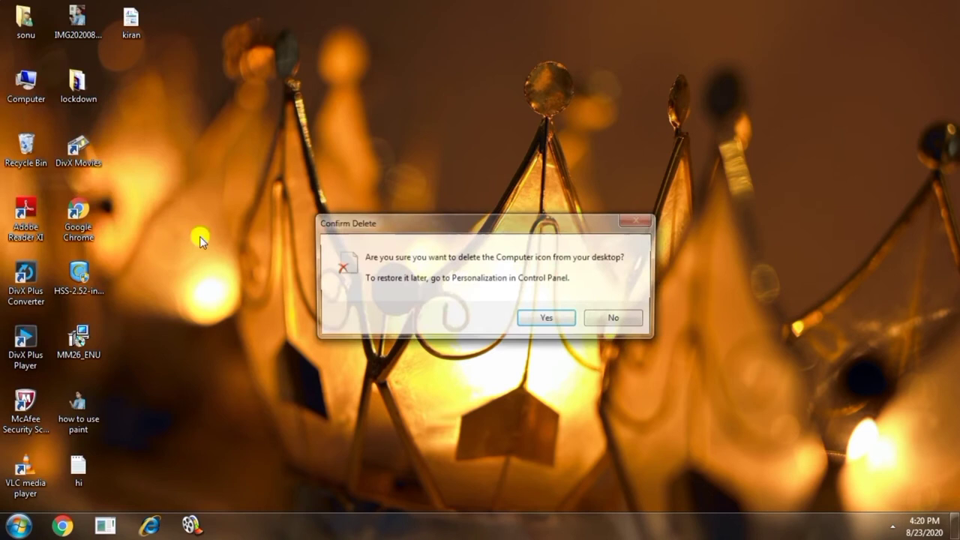
pyautogui.click(544, 316)
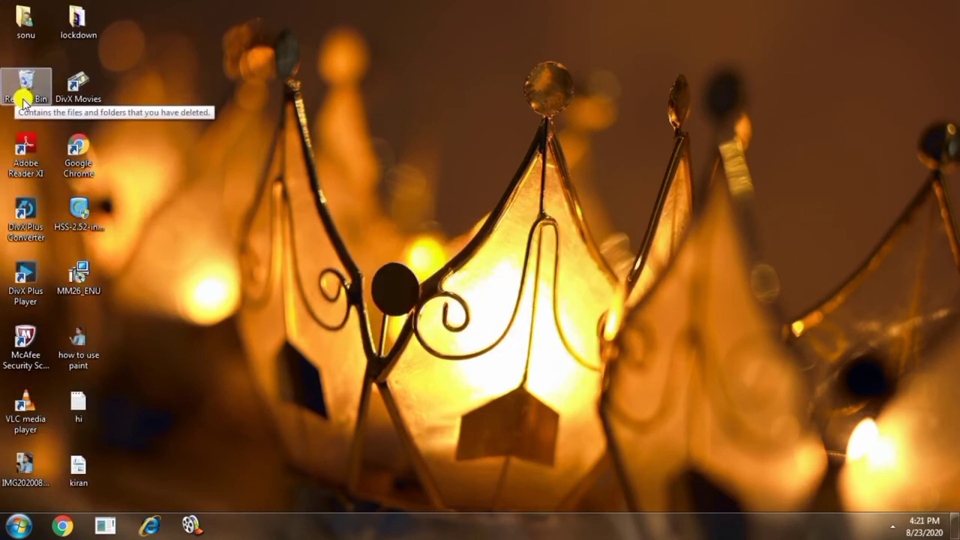
pyautogui.rightClick(15, 87)
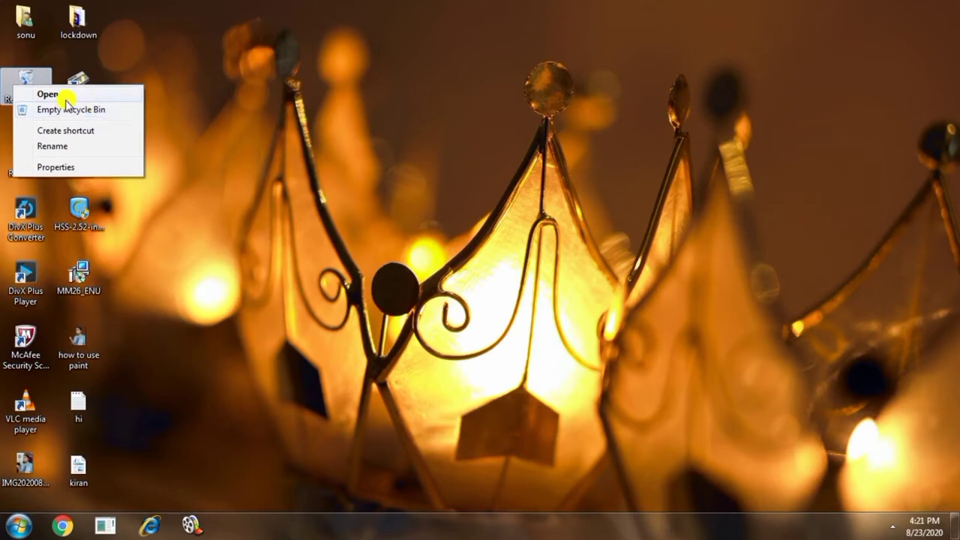
pyautogui.click(141, 68)
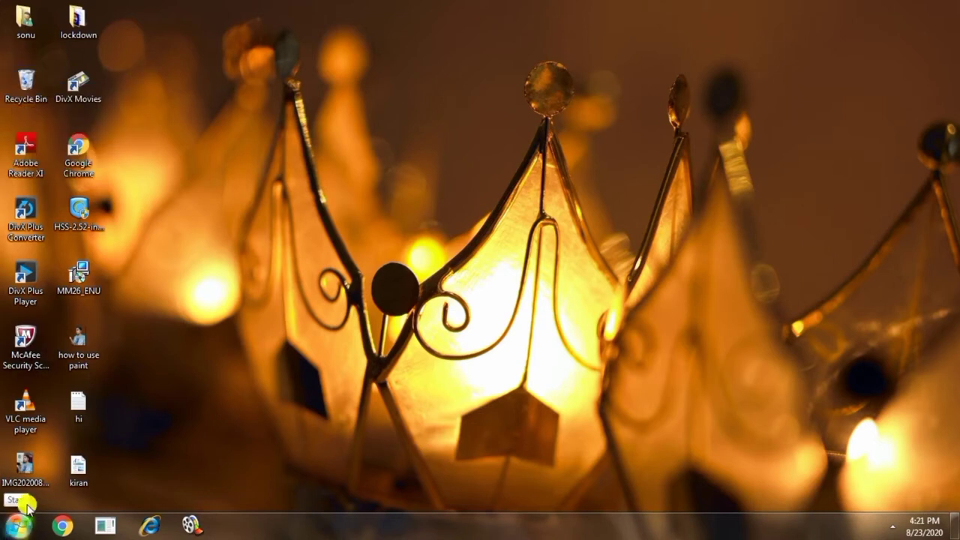
# Restore the Computer icon to the desktop with the Show on Desktop option.
pyautogui.click(18, 528)
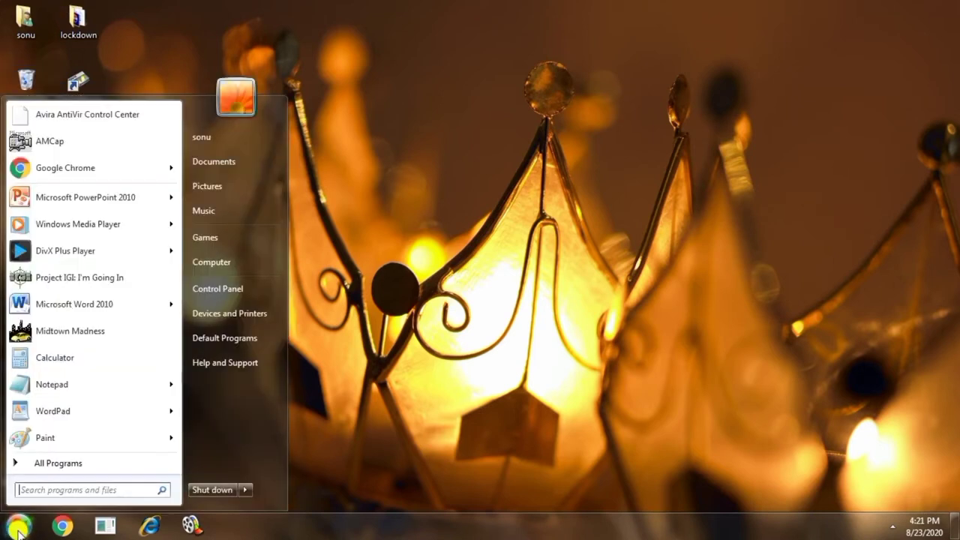
pyautogui.rightClick(216, 261)
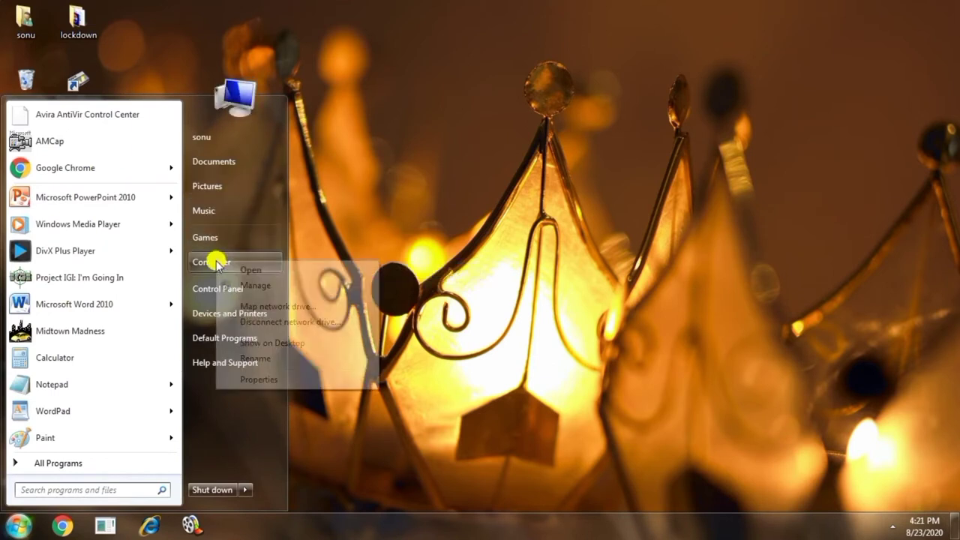
pyautogui.click(283, 345)
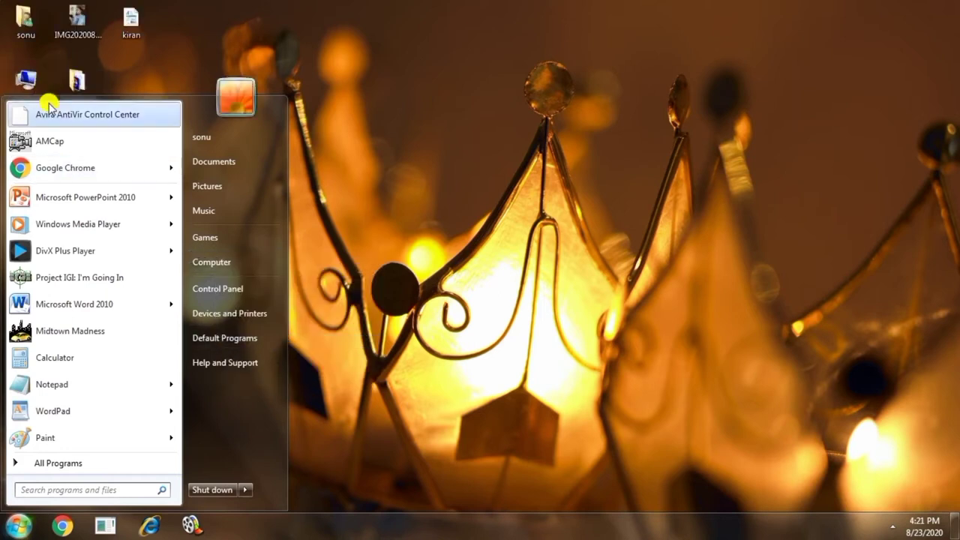
pyautogui.click(196, 60)
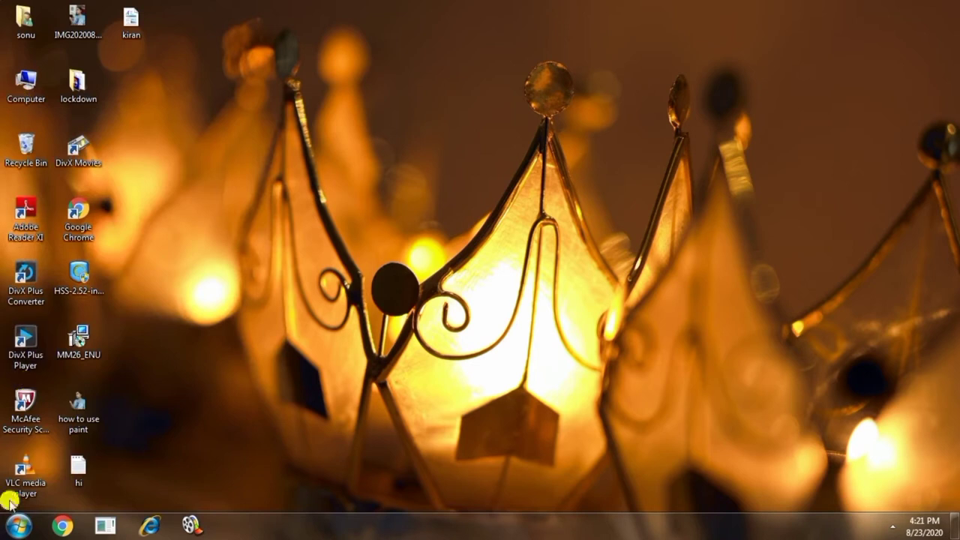
# Create a desktop shortcut to Computer and remove that shortcut, keeping the original Computer icon.
pyautogui.click(17, 524)
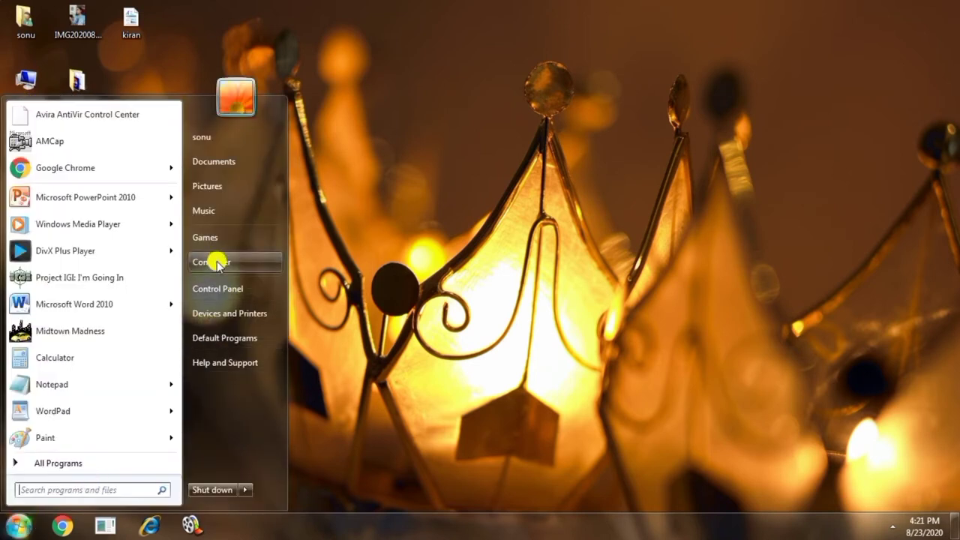
pyautogui.moveTo(218, 264); pyautogui.dragTo(454, 266)
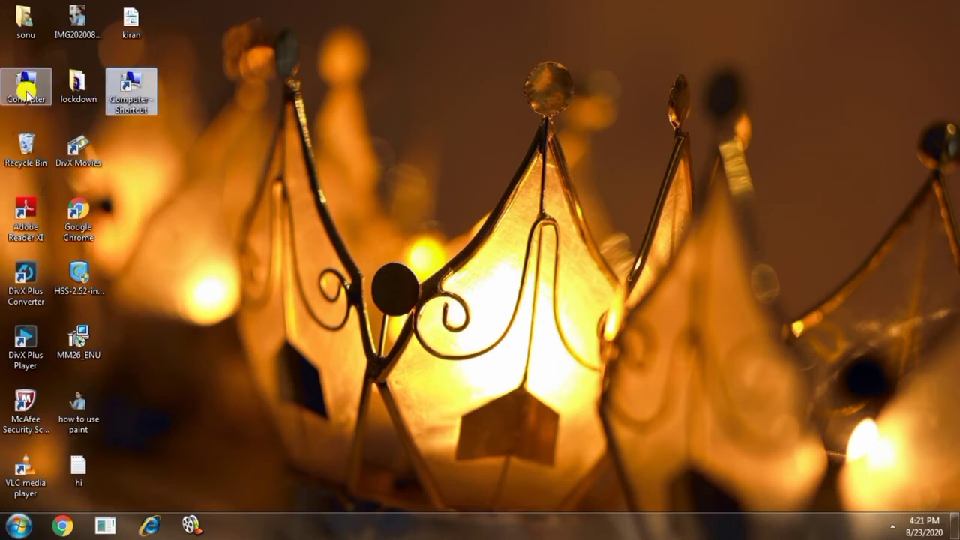
pyautogui.rightClick(143, 89)
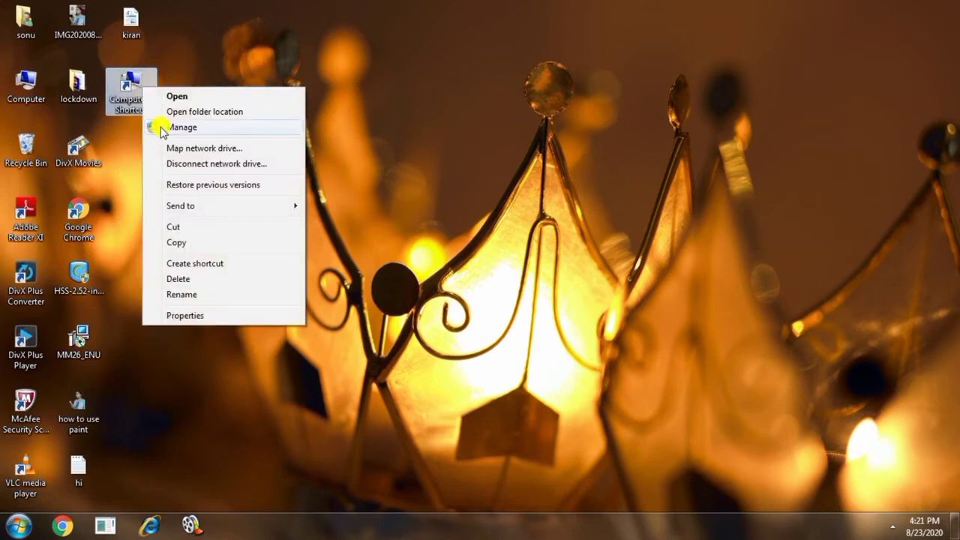
pyautogui.click(192, 281)
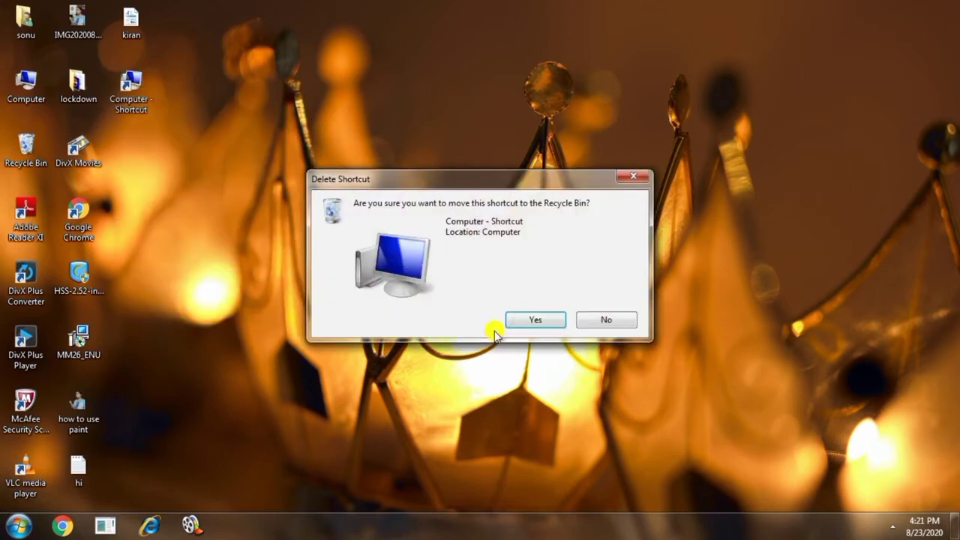
pyautogui.click(525, 321)
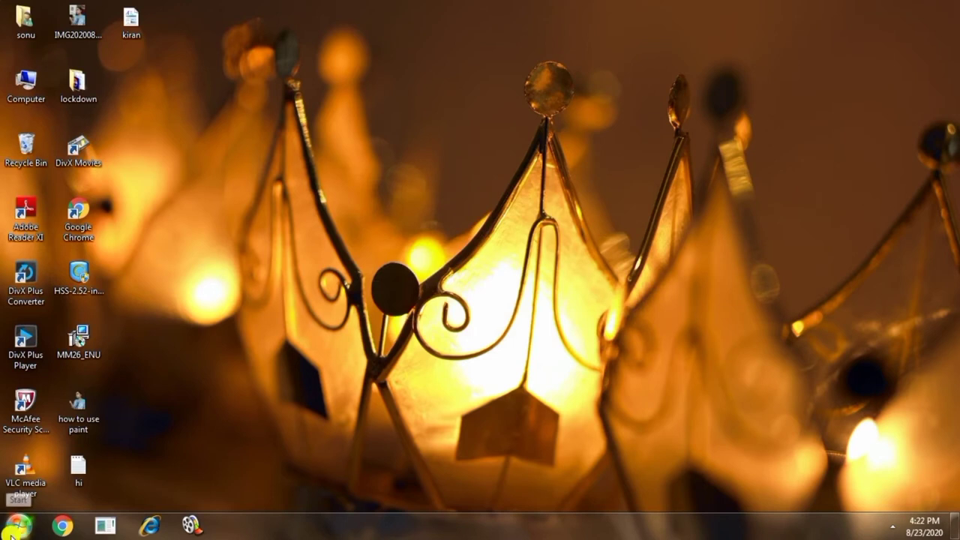
# Create a desktop shortcut for Microsoft Word 2010 and pin the program to the taskbar.
pyautogui.click(14, 528)
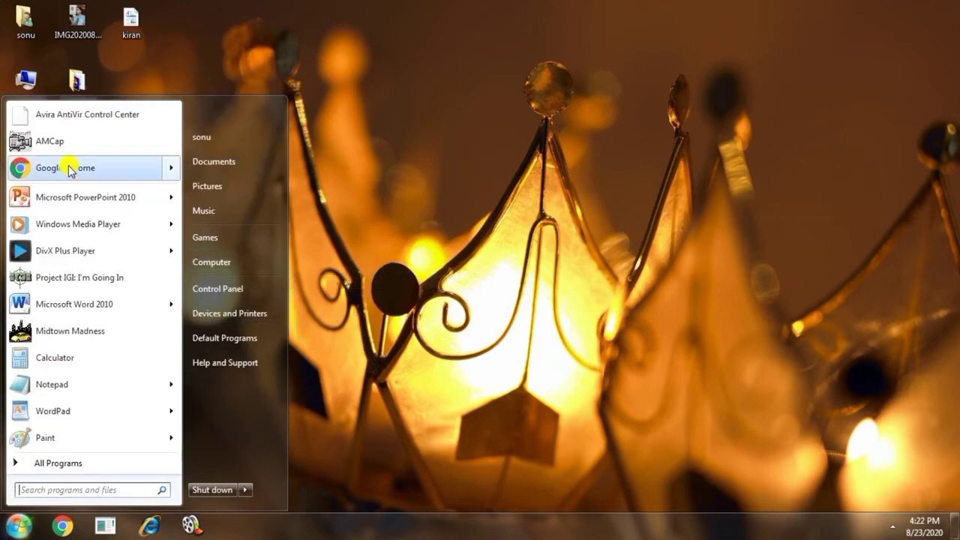
pyautogui.moveTo(64, 168)
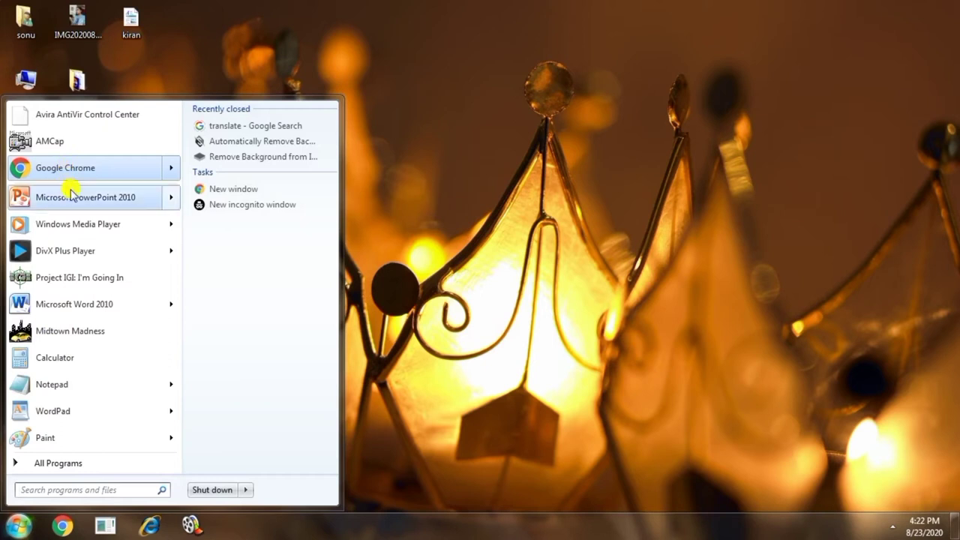
pyautogui.moveTo(75, 307)
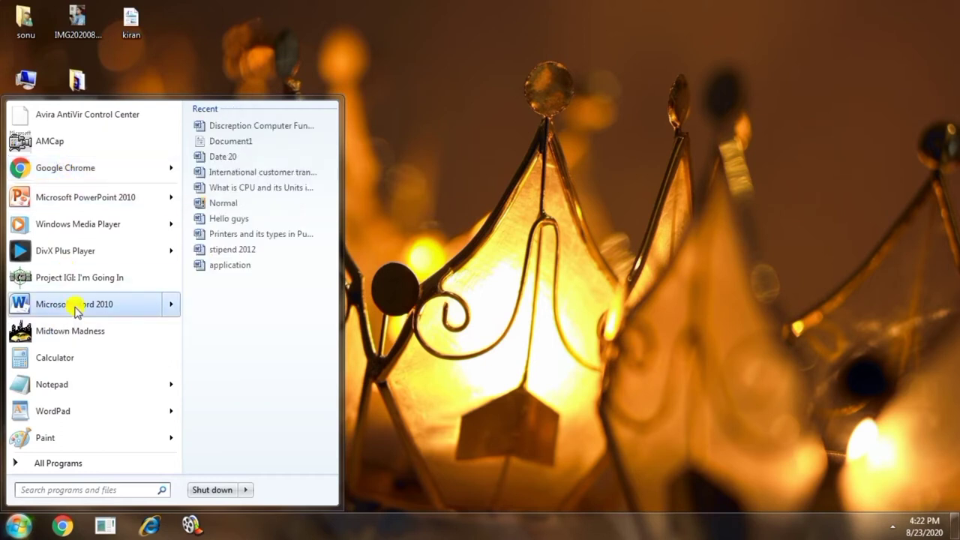
pyautogui.moveTo(77, 310); pyautogui.dragTo(599, 173)
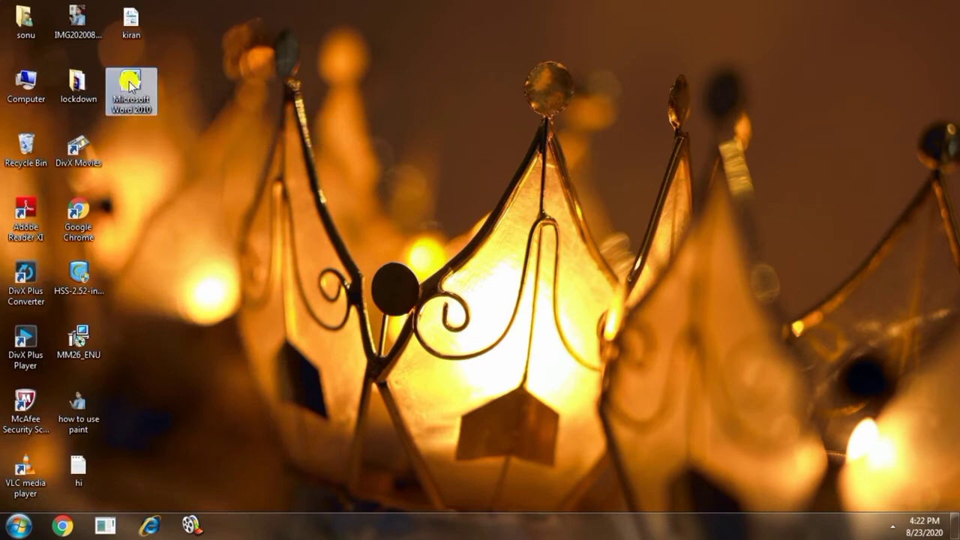
pyautogui.moveTo(129, 120); pyautogui.dragTo(242, 531)
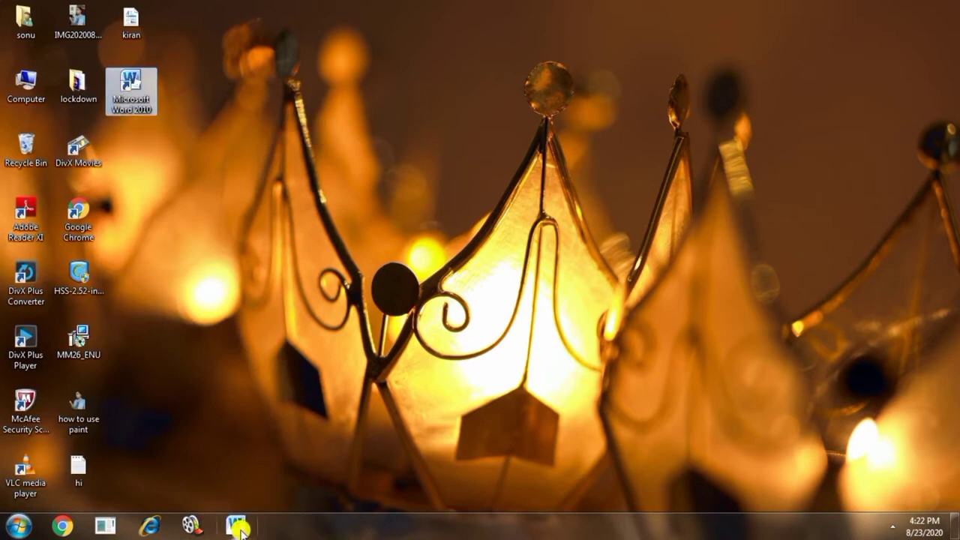
# Delete the Microsoft Word 2010 shortcut from the desktop.
pyautogui.rightClick(132, 87)
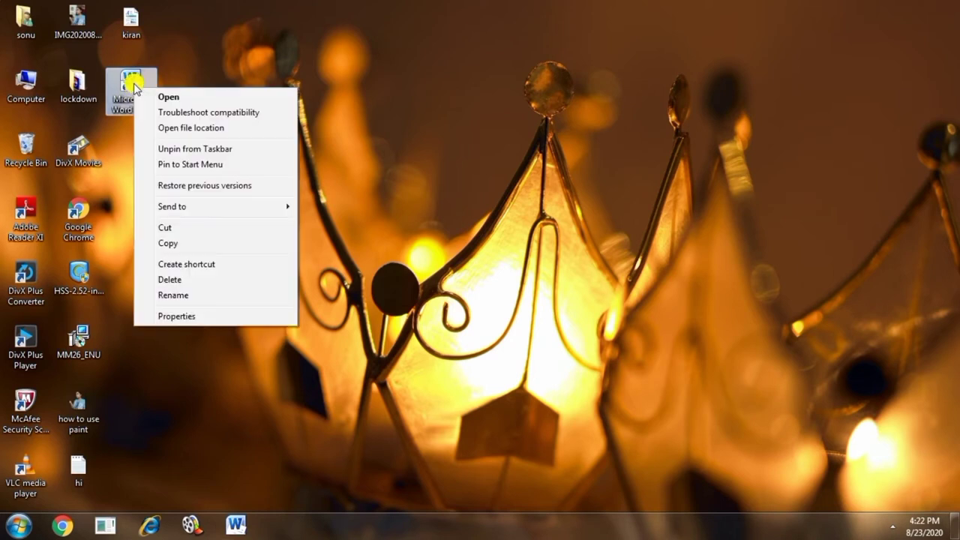
pyautogui.click(170, 282)
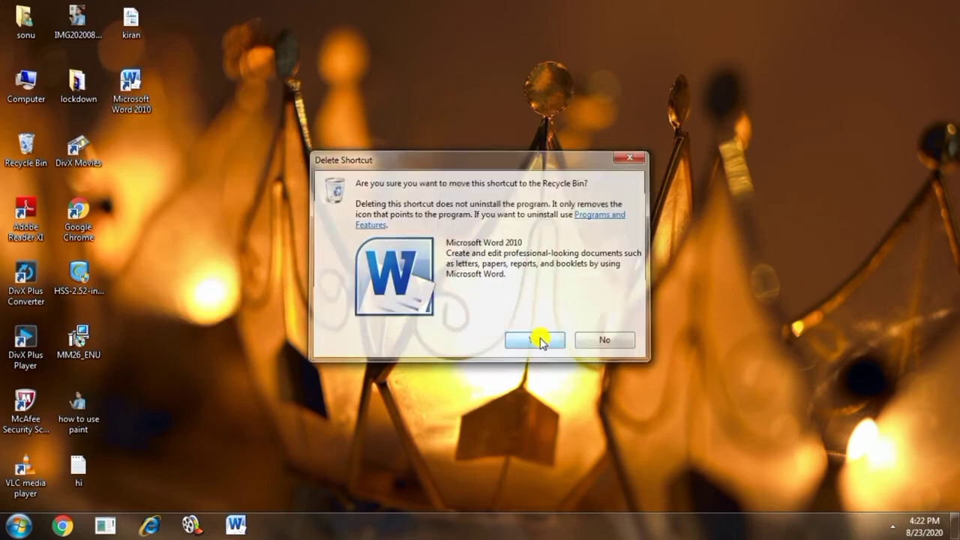
pyautogui.click(535, 339)
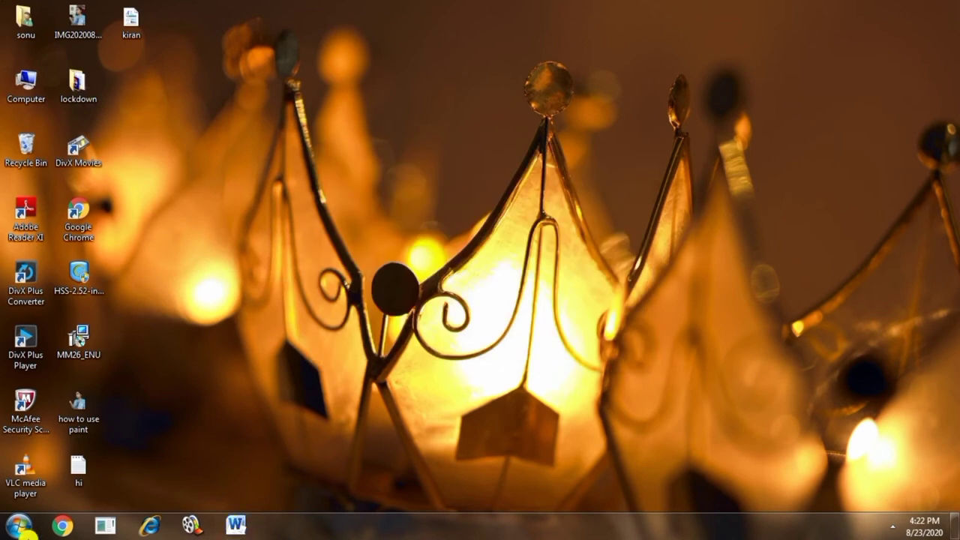
# Pin Calculator to the taskbar from the list of recent programs and return to the desktop.
pyautogui.click(17, 526)
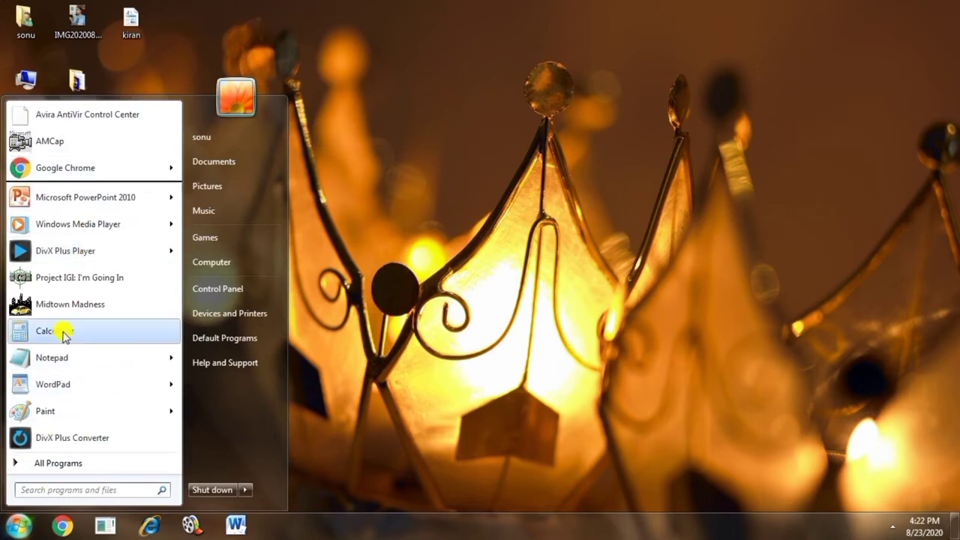
pyautogui.moveTo(64, 335); pyautogui.dragTo(309, 529)
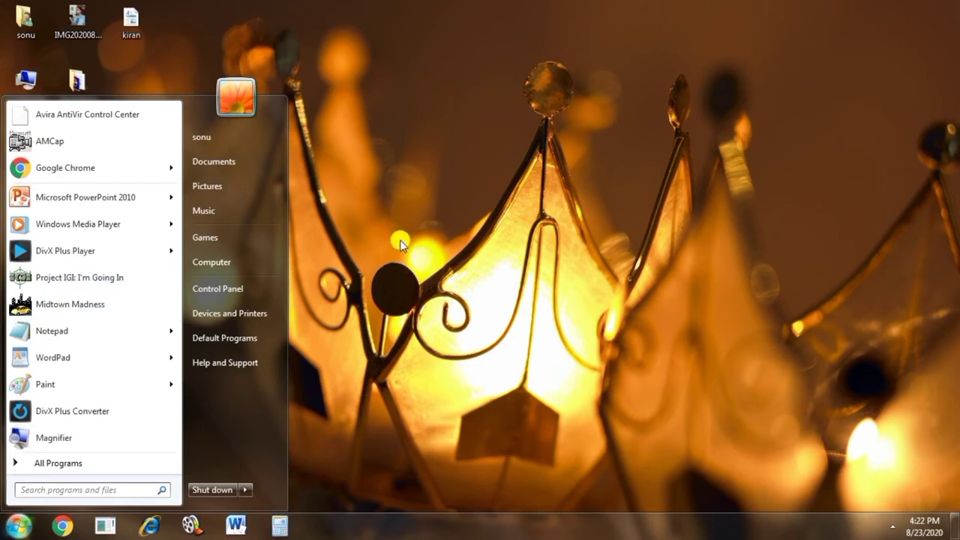
pyautogui.rightClick(362, 129)
pyautogui.click(399, 165)
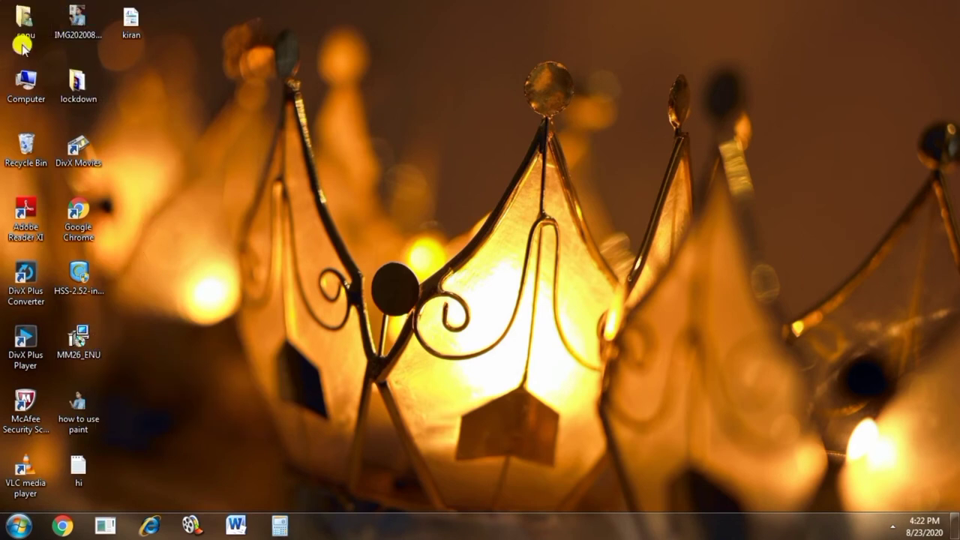
pyautogui.doubleClick(25, 87)
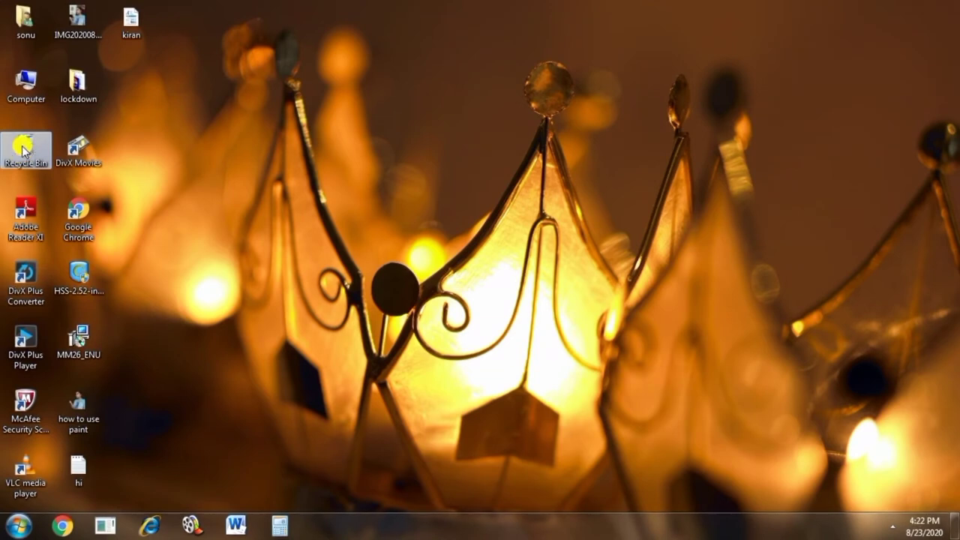
pyautogui.click(28, 32)
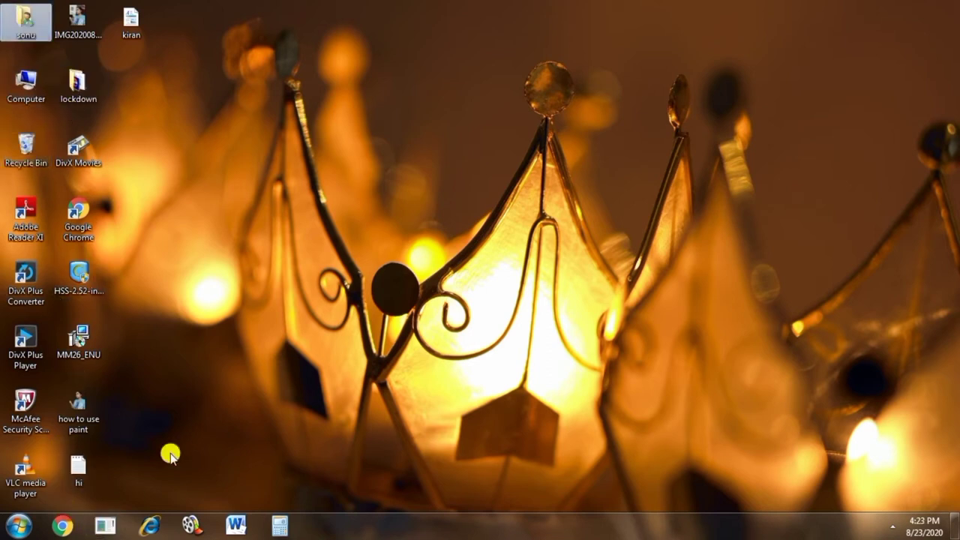
pyautogui.click(81, 87)
pyautogui.click(27, 25)
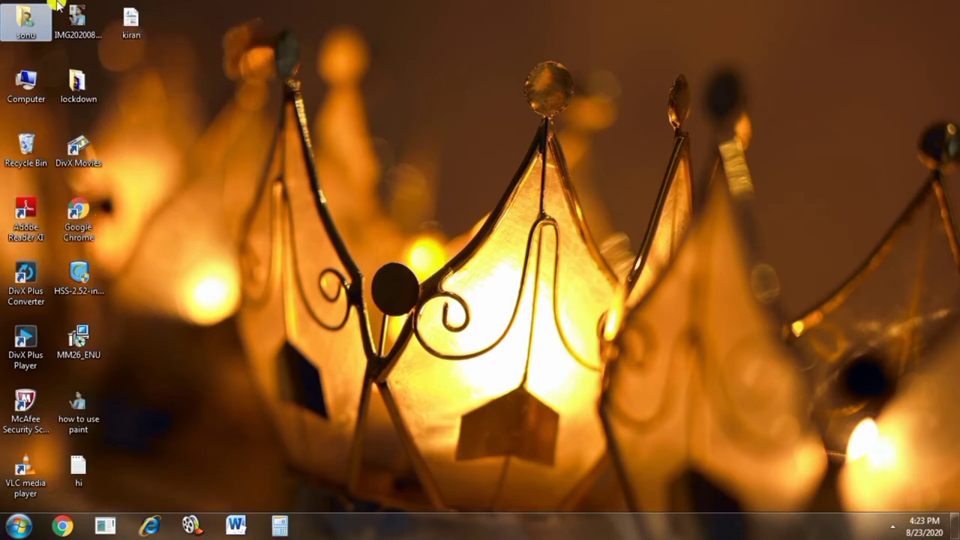
# Switch the desktop icons to the large size, followed by the medium size.
pyautogui.rightClick(311, 90)
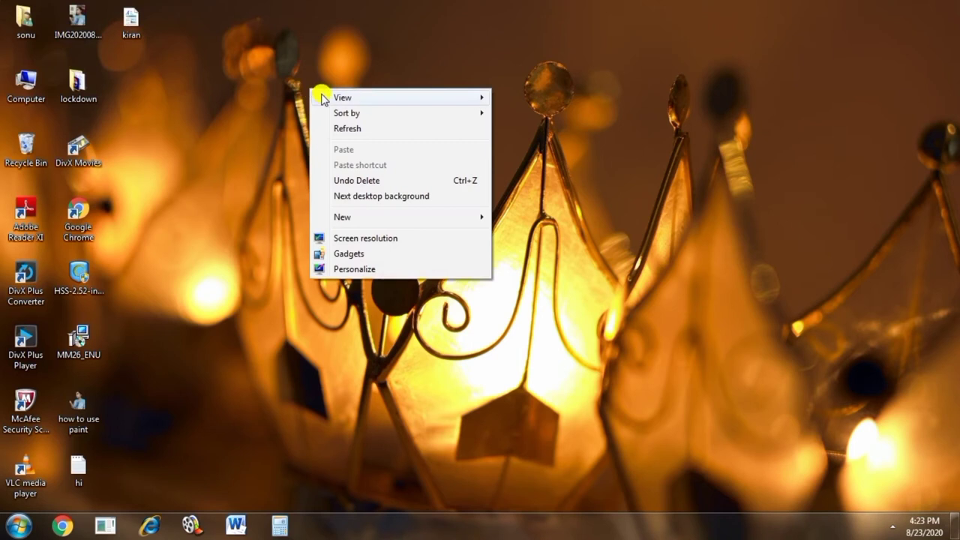
pyautogui.moveTo(323, 98)
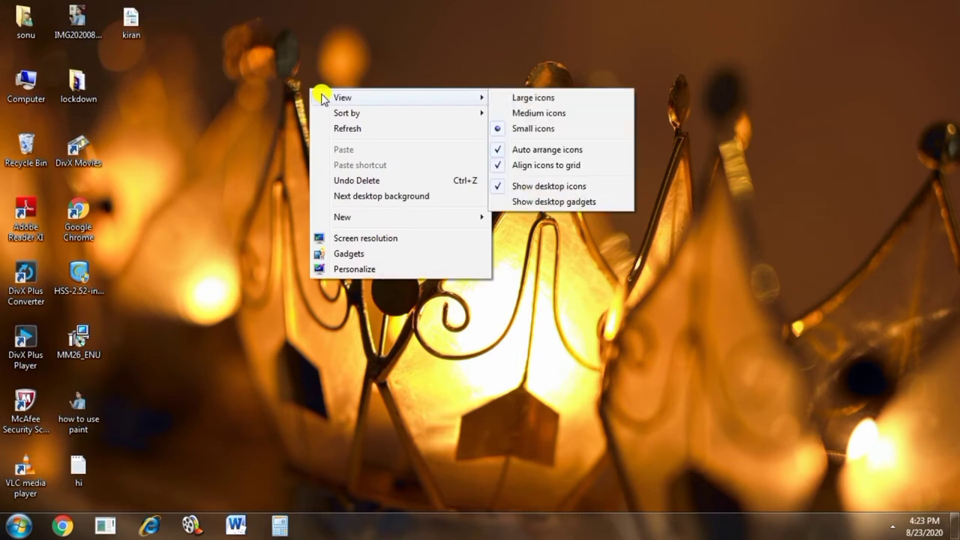
pyautogui.click(523, 103)
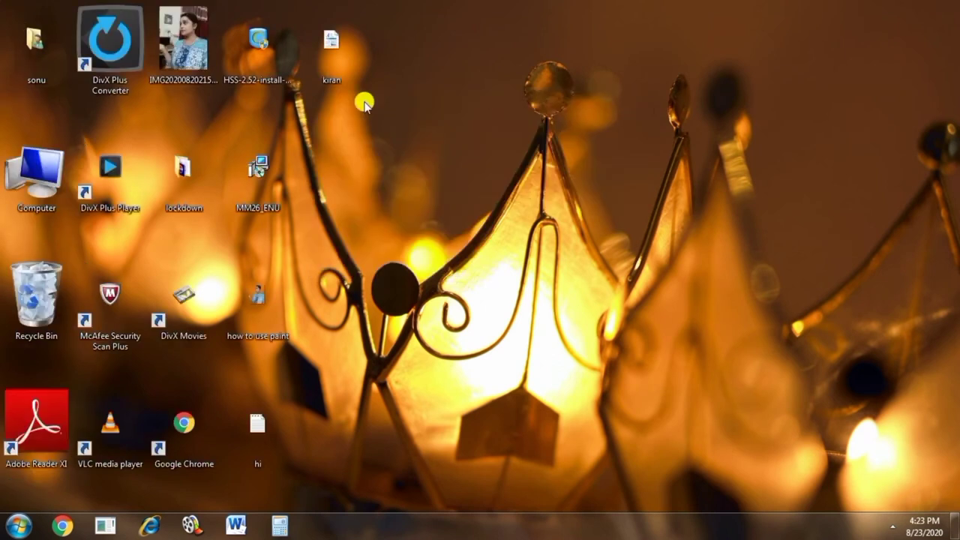
pyautogui.rightClick(424, 125)
pyautogui.moveTo(432, 133)
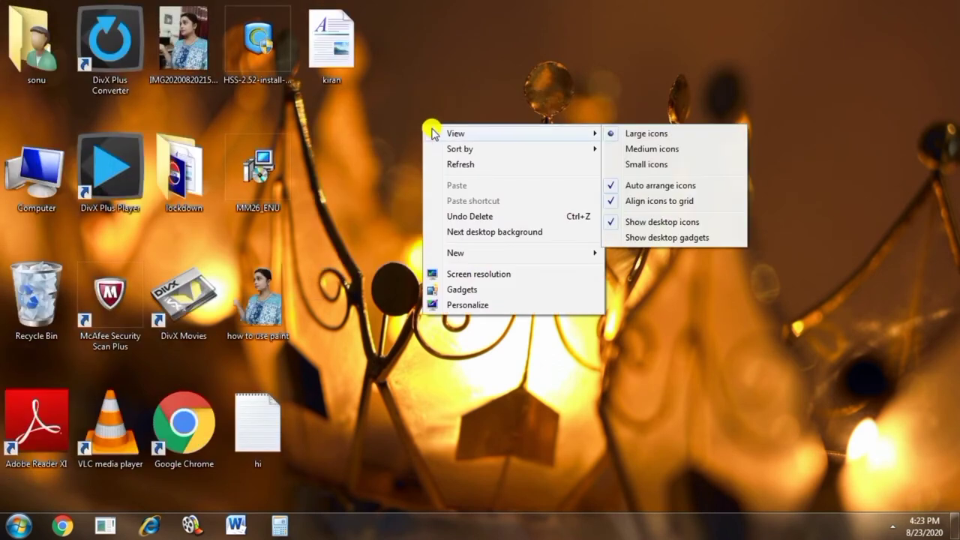
pyautogui.click(630, 147)
# Set the desktop icons back to the small size.
pyautogui.rightClick(305, 119)
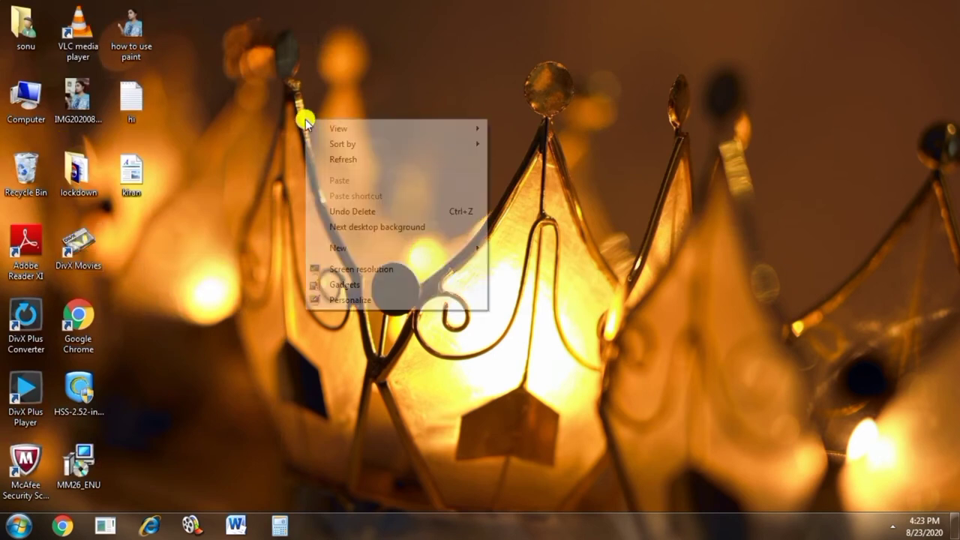
pyautogui.moveTo(328, 128)
pyautogui.click(542, 165)
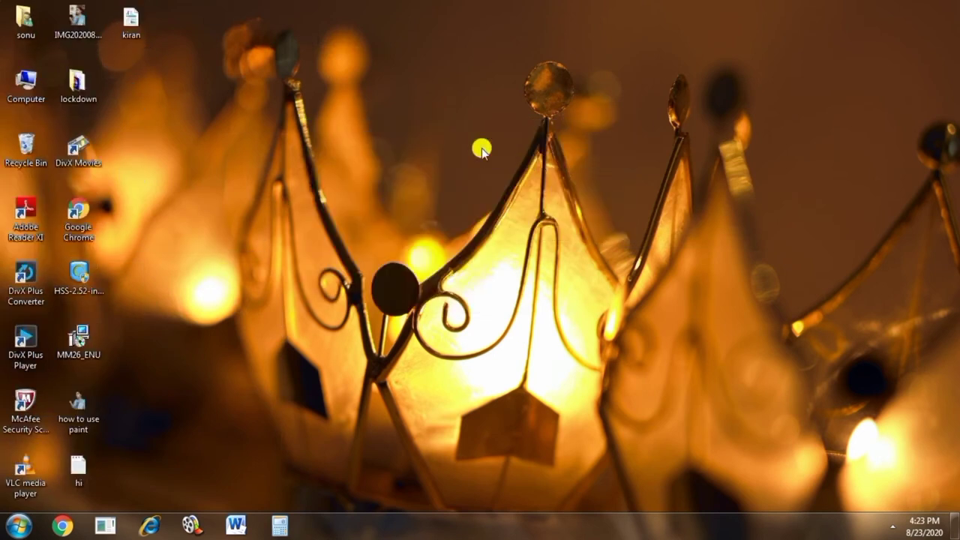
# Turn off automatic arrangement of the desktop icons and turn it back on.
pyautogui.rightClick(263, 114)
pyautogui.moveTo(293, 125)
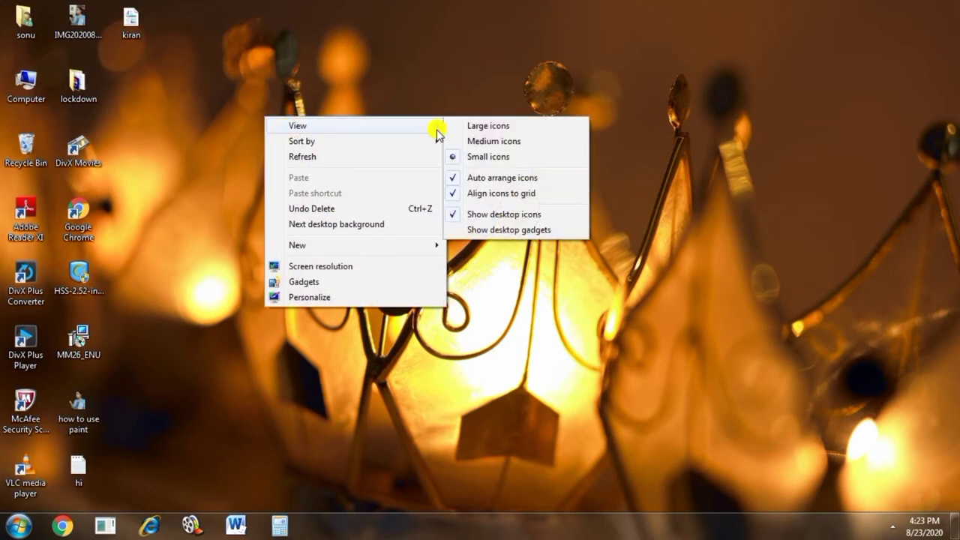
pyautogui.click(477, 183)
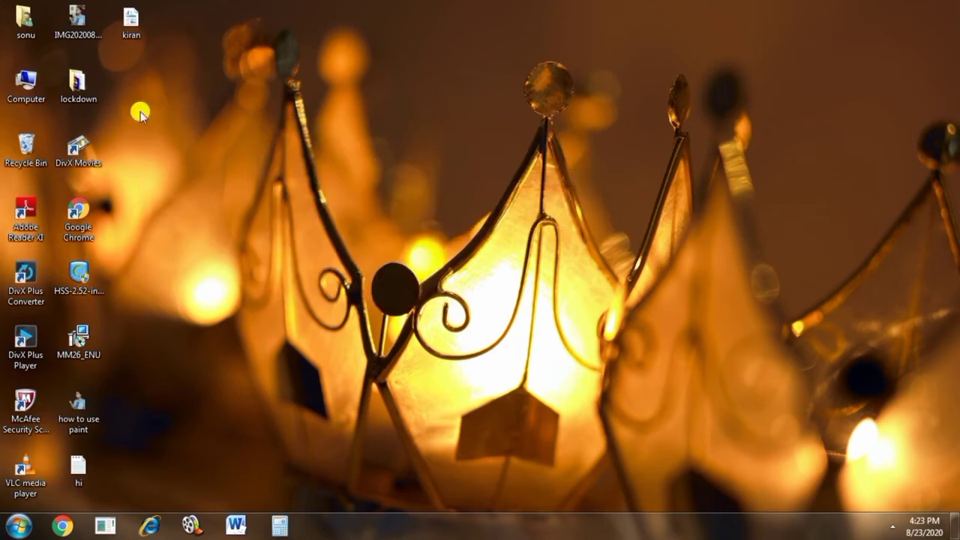
pyautogui.rightClick(248, 84)
pyautogui.moveTo(289, 93)
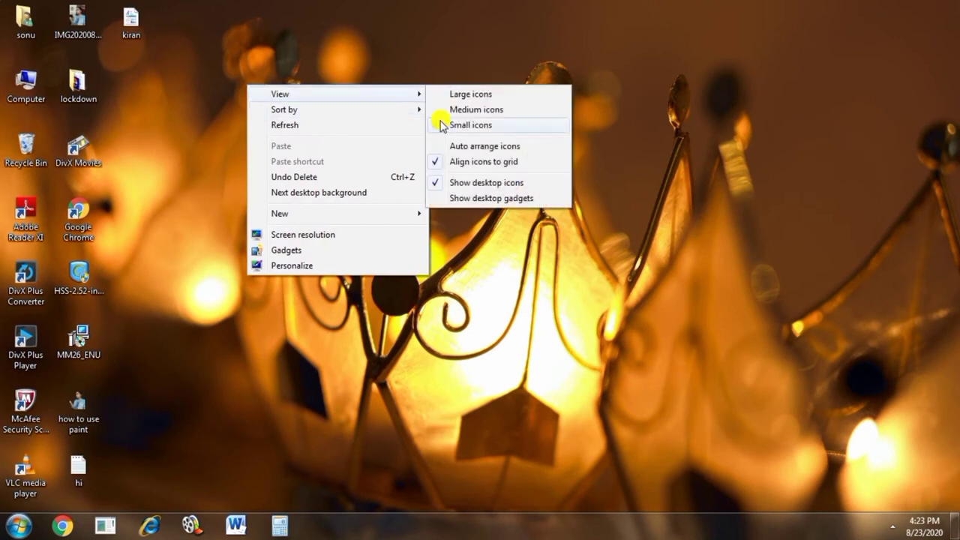
pyautogui.click(446, 146)
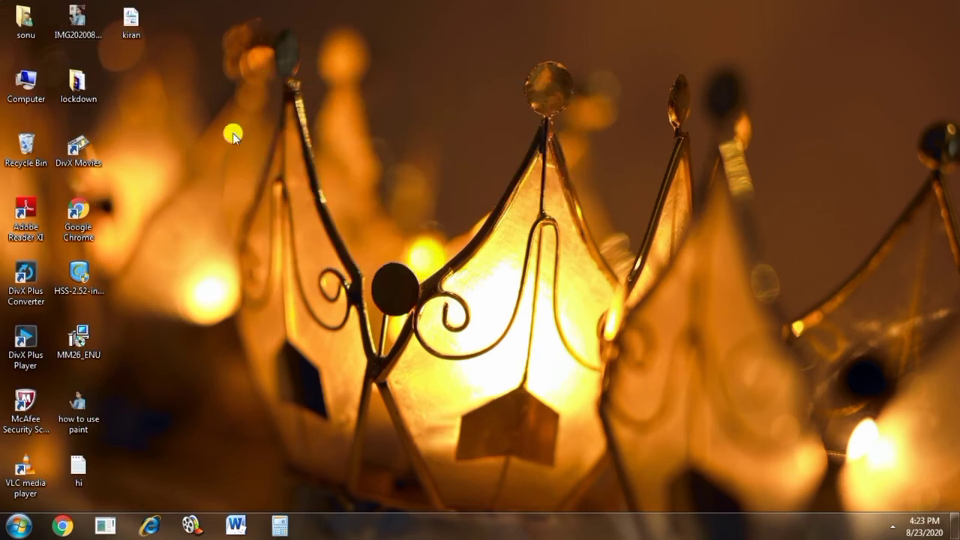
# Turn off aligning the desktop icons to the grid and turn it back on.
pyautogui.rightClick(262, 102)
pyautogui.moveTo(291, 112)
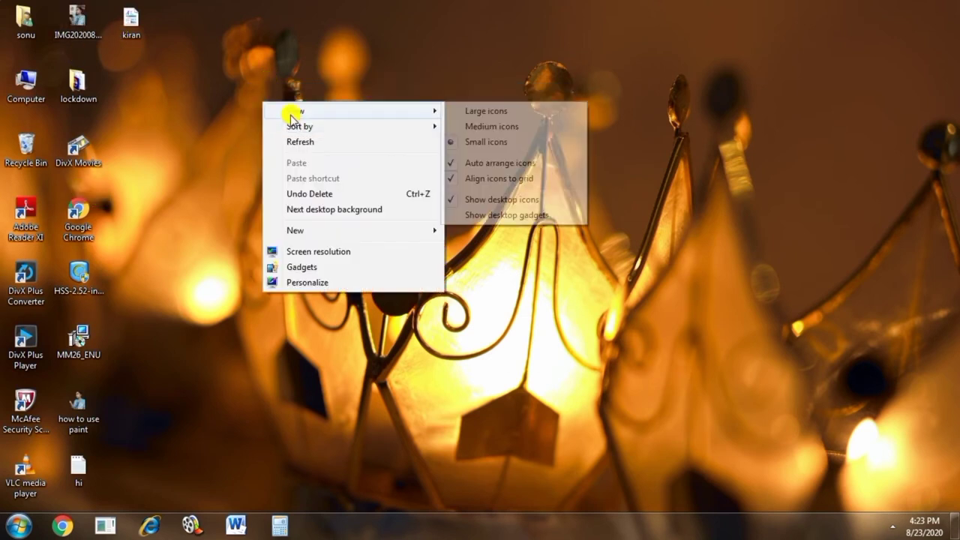
pyautogui.click(477, 185)
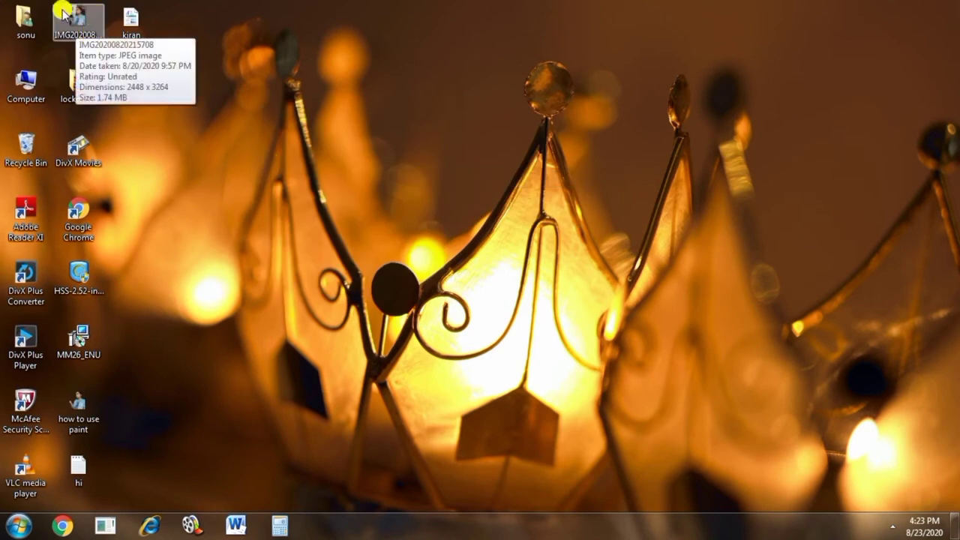
pyautogui.rightClick(288, 79)
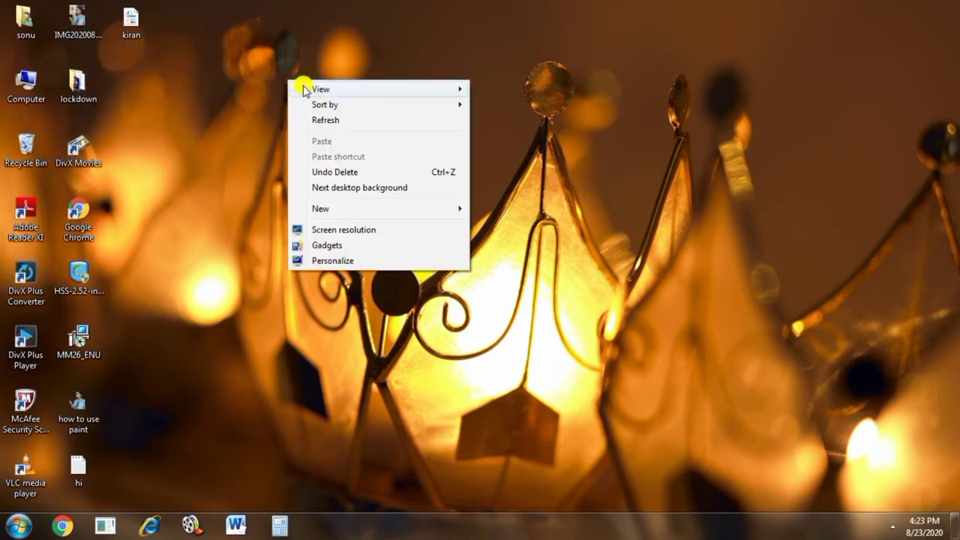
pyautogui.moveTo(310, 87)
pyautogui.click(489, 157)
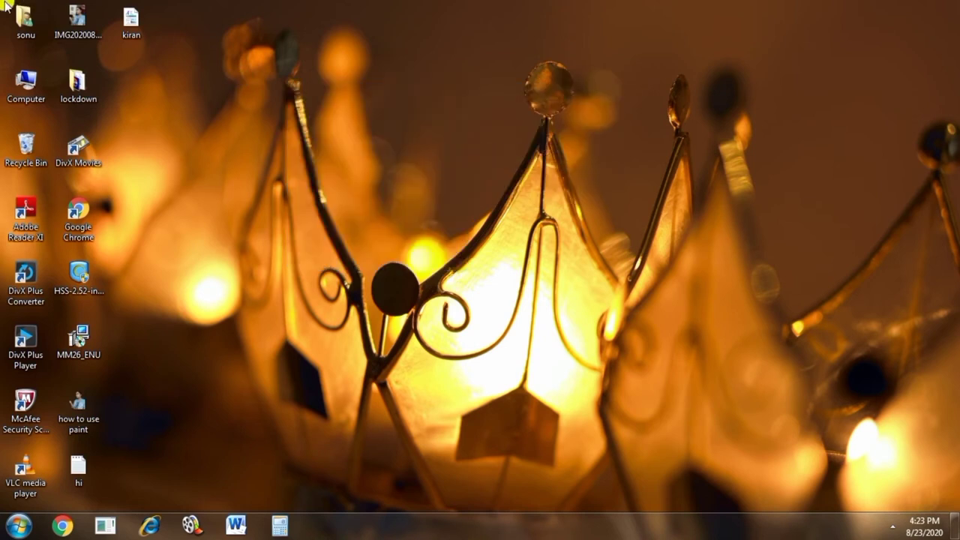
# Hide all desktop icons and show them again.
pyautogui.rightClick(327, 108)
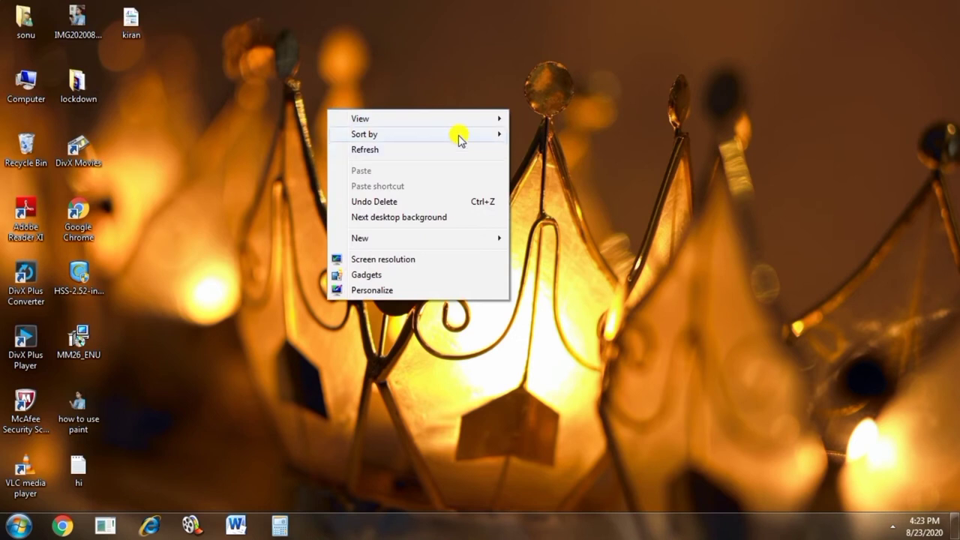
pyautogui.moveTo(457, 120)
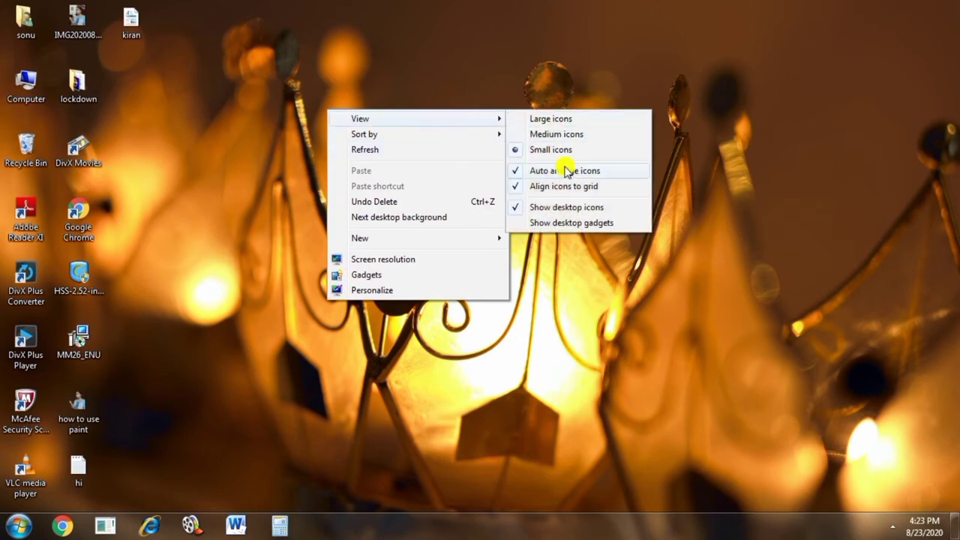
pyautogui.click(575, 207)
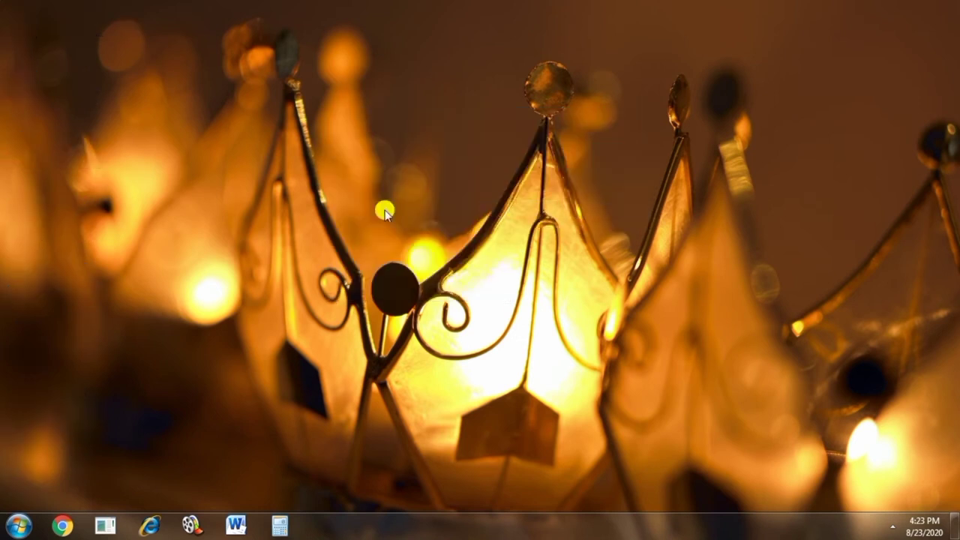
pyautogui.rightClick(397, 82)
pyautogui.moveTo(418, 93)
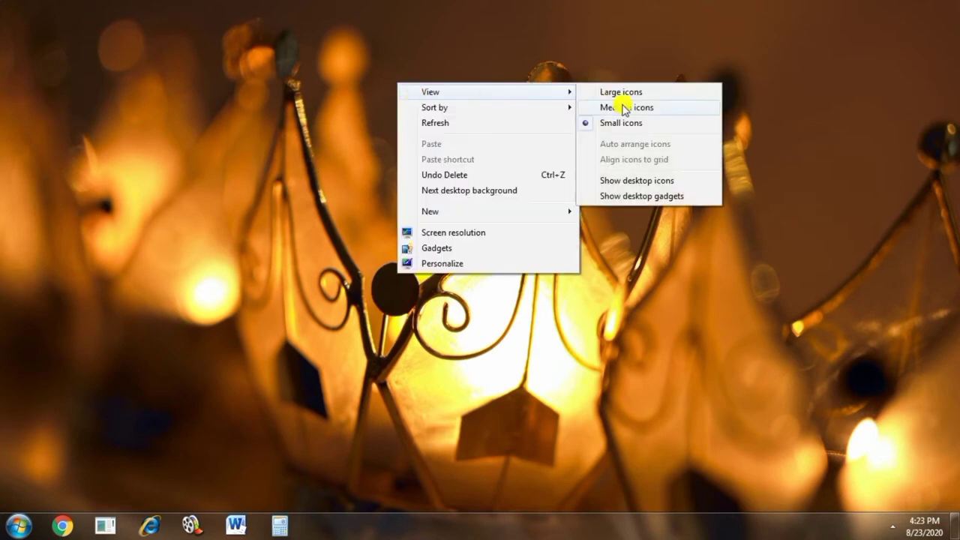
pyautogui.click(619, 183)
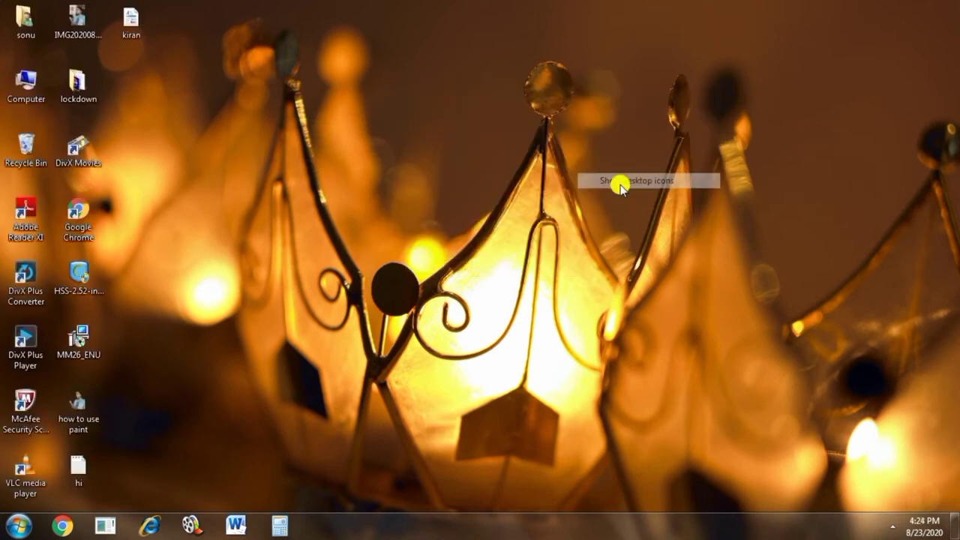
# Show the desktop gadgets.
pyautogui.rightClick(271, 97)
pyautogui.moveTo(395, 109)
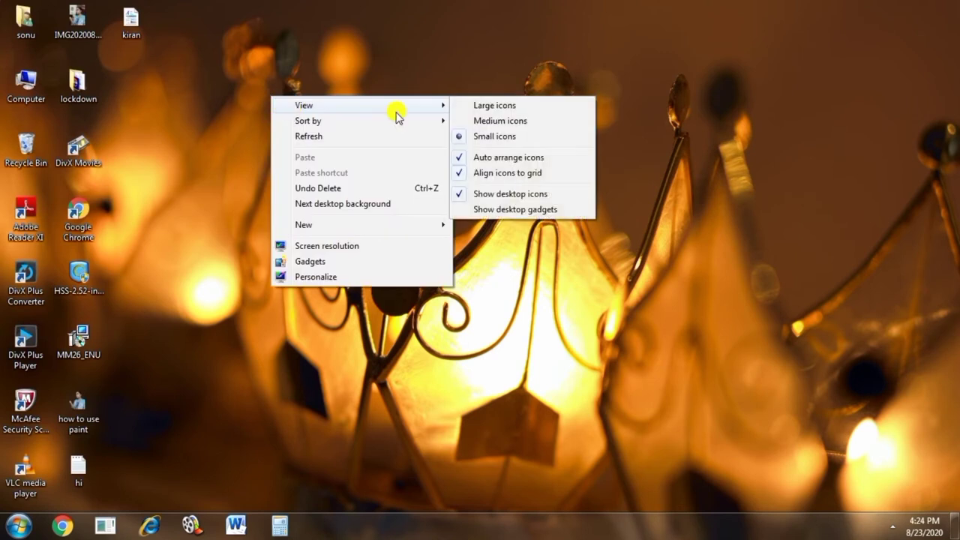
pyautogui.click(494, 211)
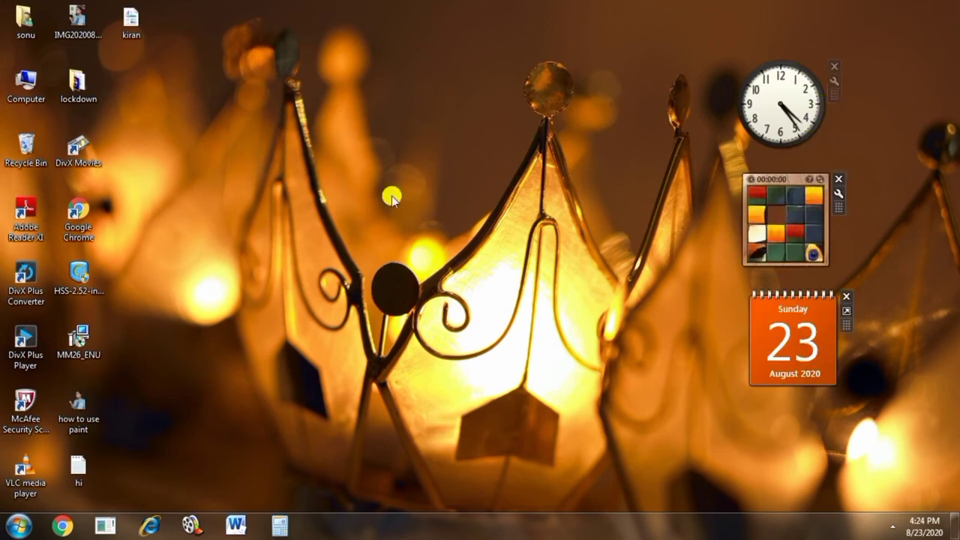
# Sort the desktop icons by name, followed by size.
pyautogui.rightClick(344, 96)
pyautogui.moveTo(407, 107)
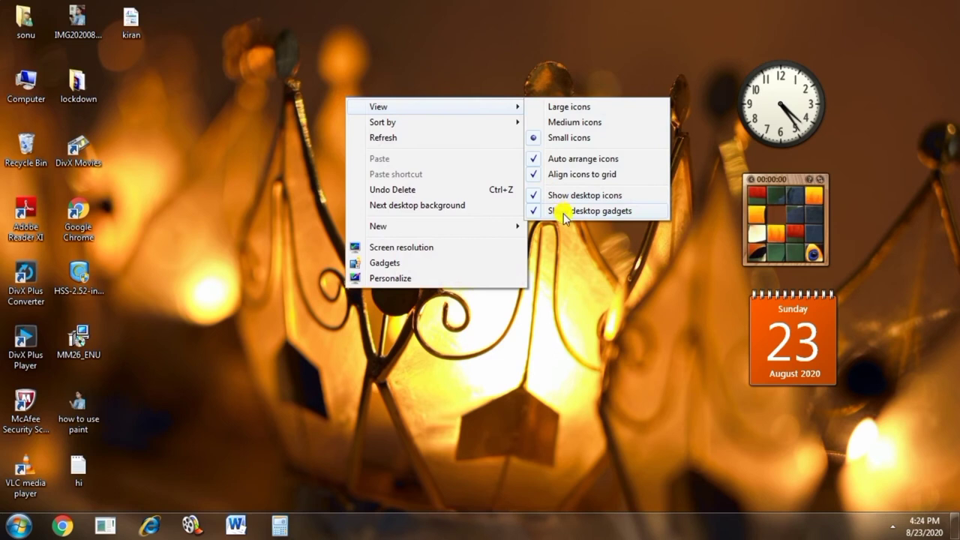
pyautogui.moveTo(495, 123)
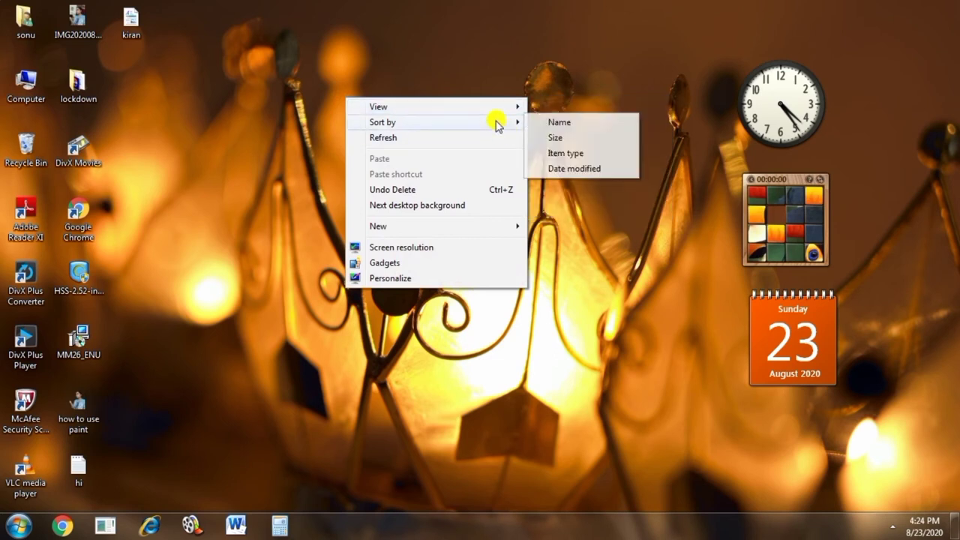
pyautogui.click(565, 123)
pyautogui.rightClick(356, 97)
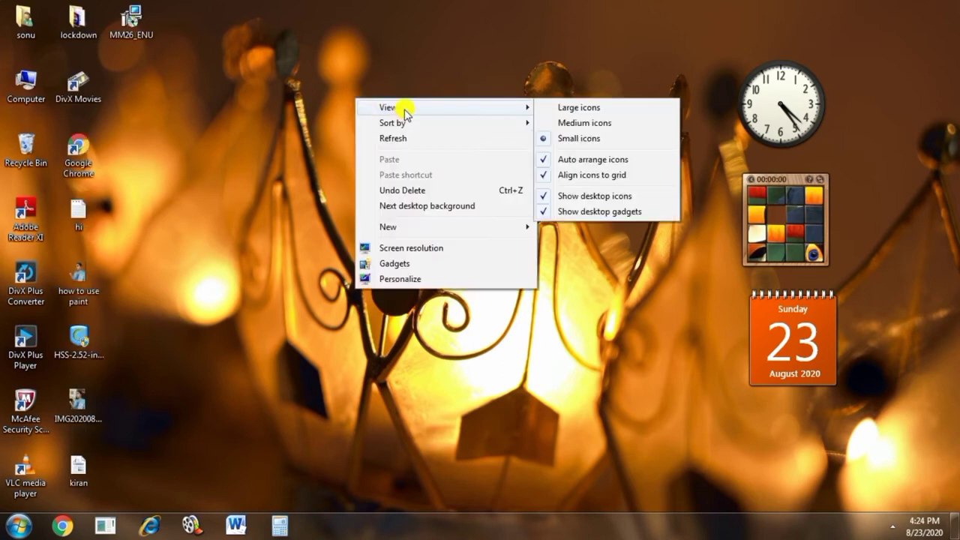
pyautogui.click(568, 140)
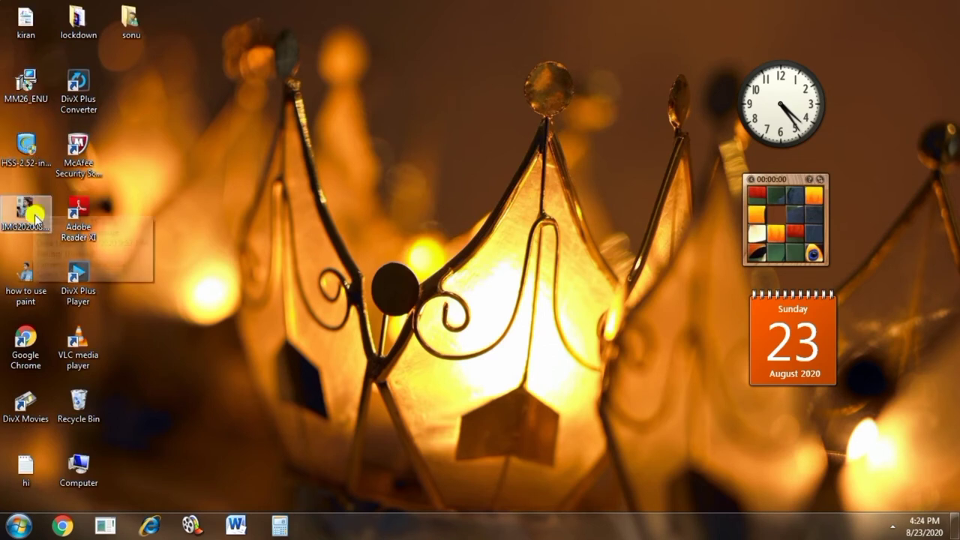
# Sort the desktop icons by item type, followed by date modified.
pyautogui.rightClick(384, 125)
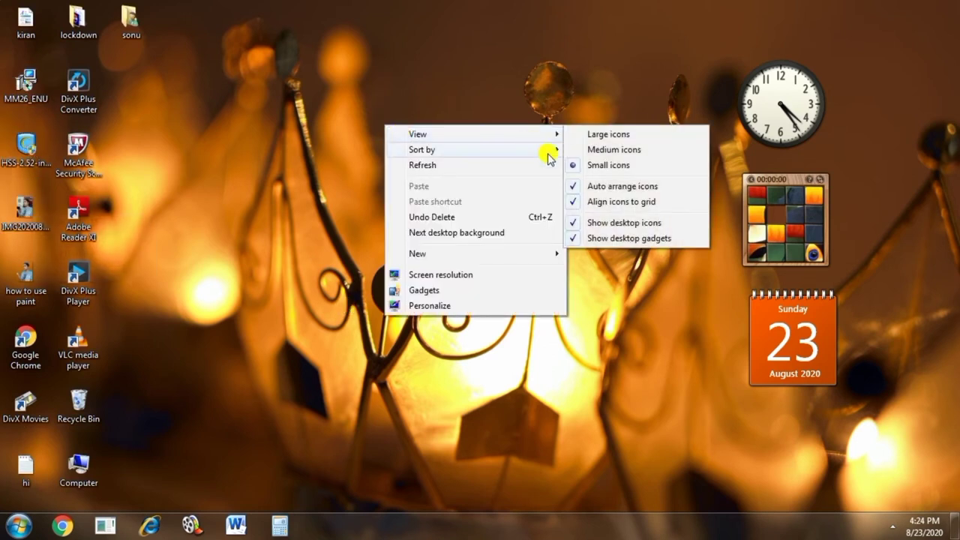
pyautogui.moveTo(507, 150)
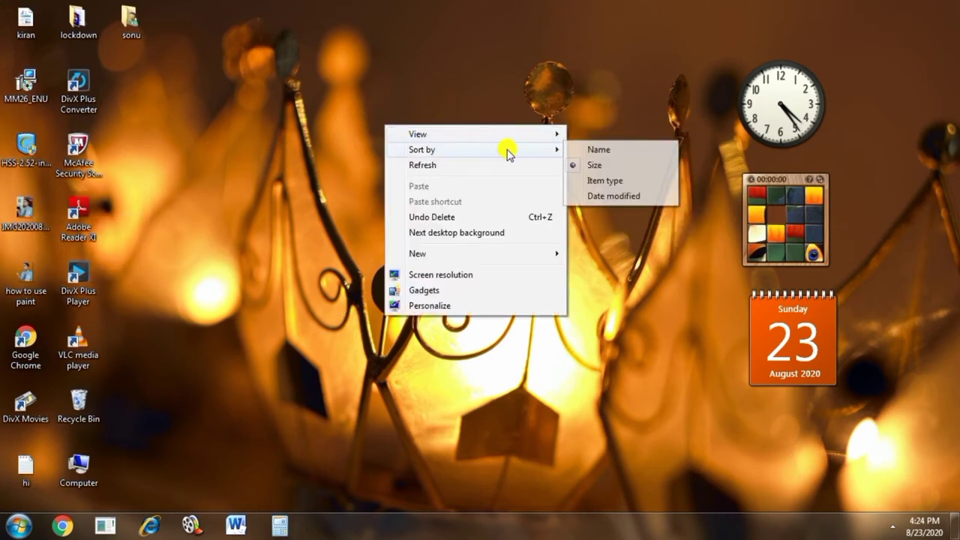
pyautogui.click(601, 182)
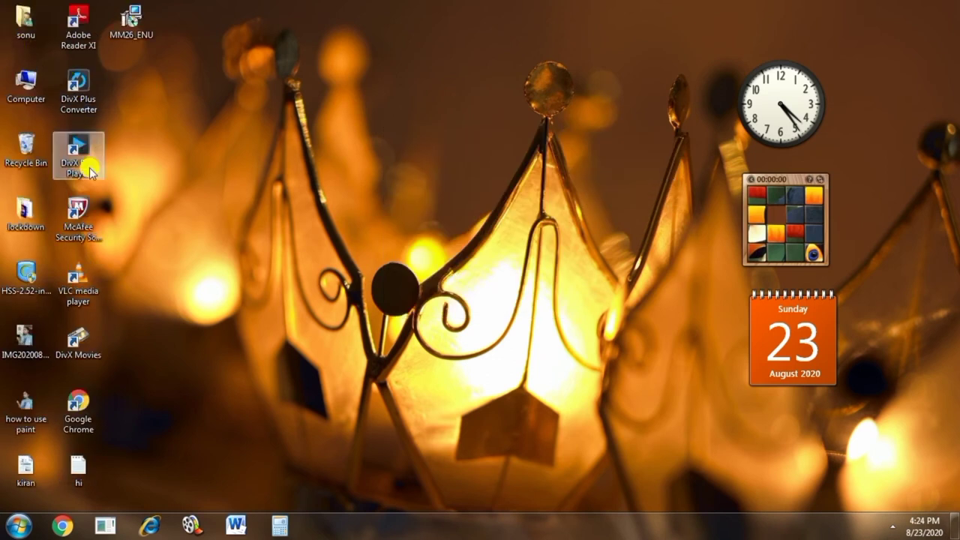
pyautogui.rightClick(311, 75)
pyautogui.moveTo(350, 97)
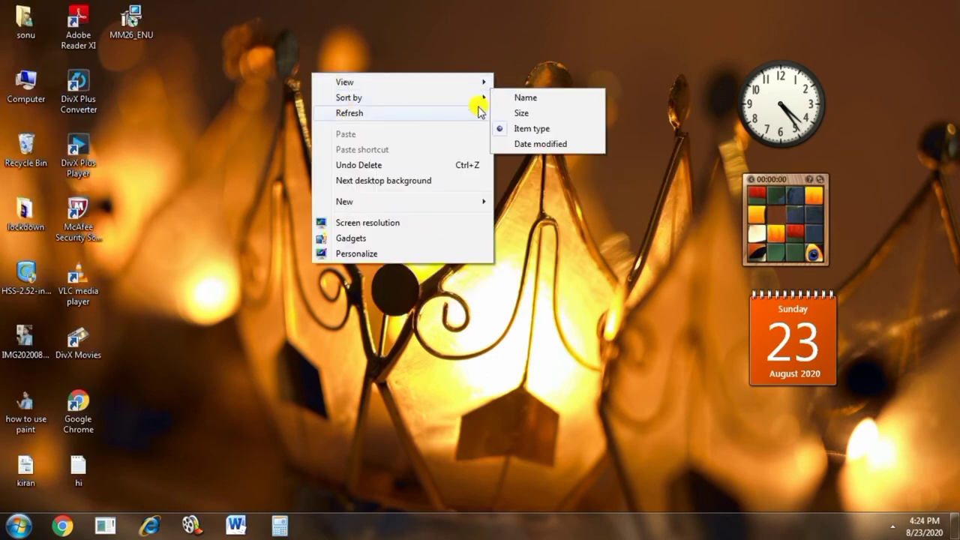
pyautogui.click(540, 145)
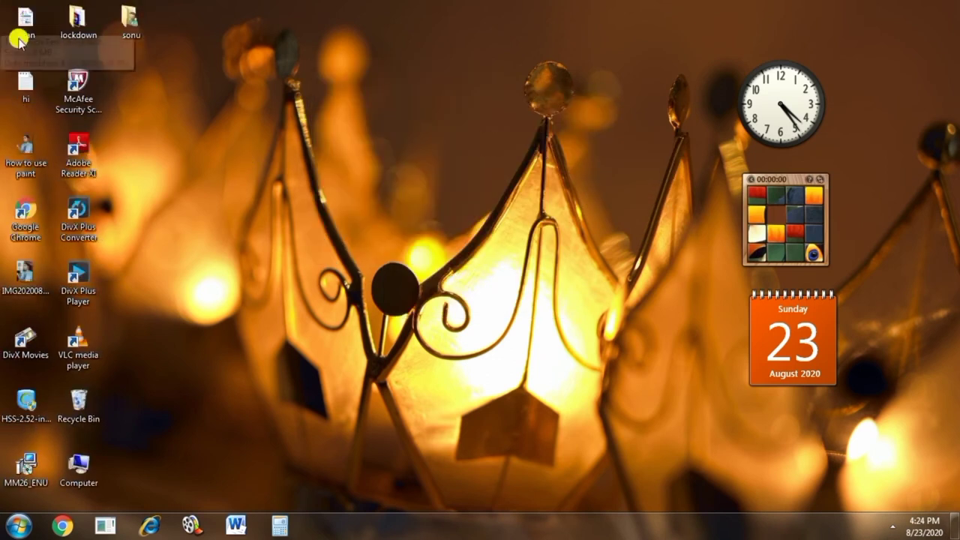
# Sort the desktop icons by name again and refresh the desktop.
pyautogui.rightClick(307, 65)
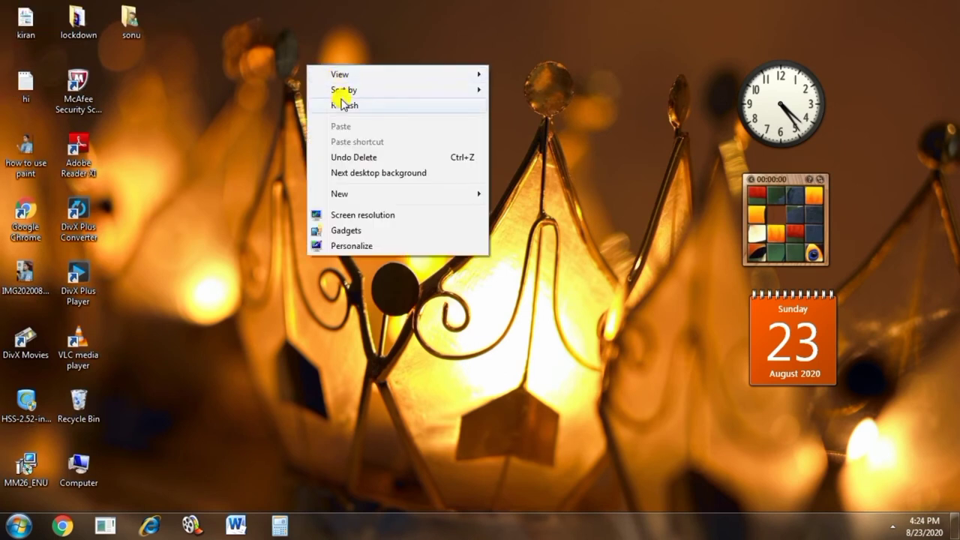
pyautogui.moveTo(345, 96)
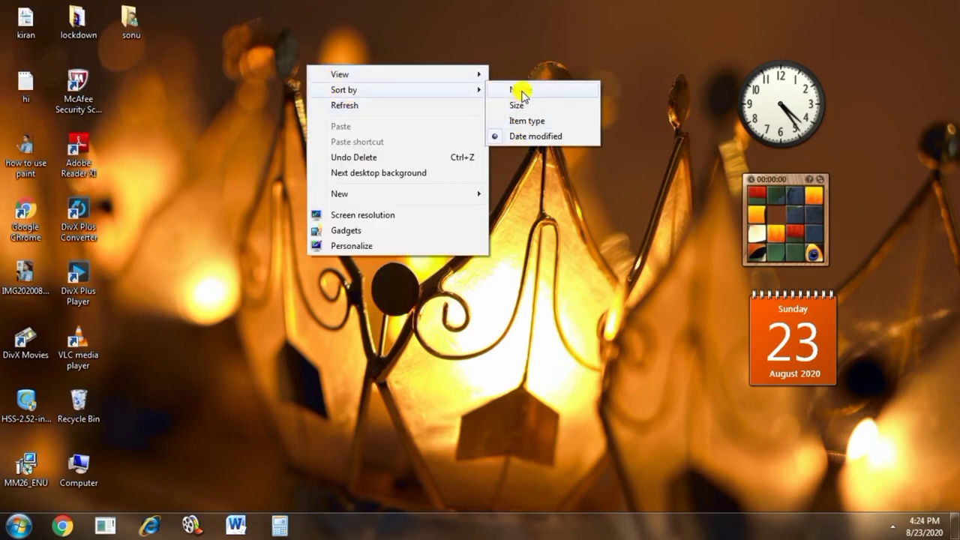
pyautogui.click(504, 93)
pyautogui.rightClick(287, 68)
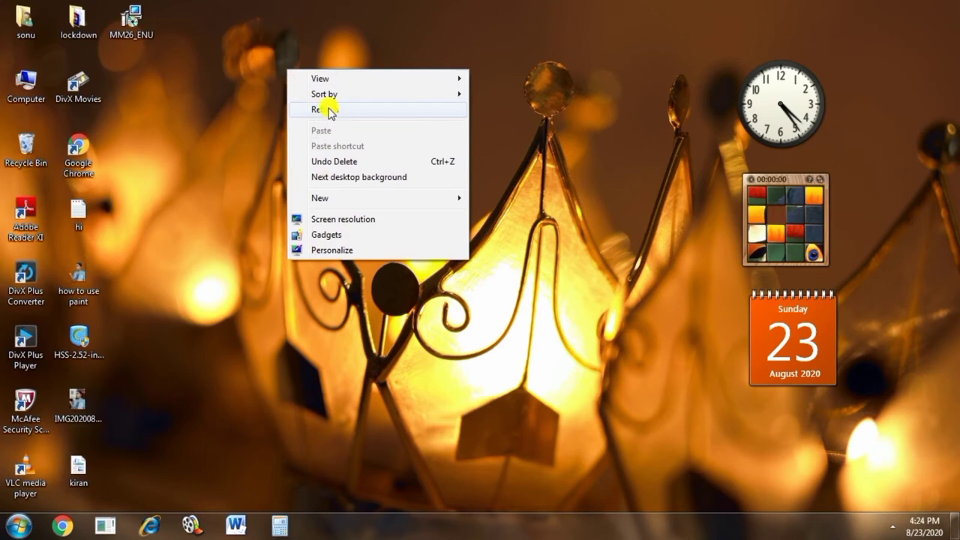
pyautogui.click(327, 111)
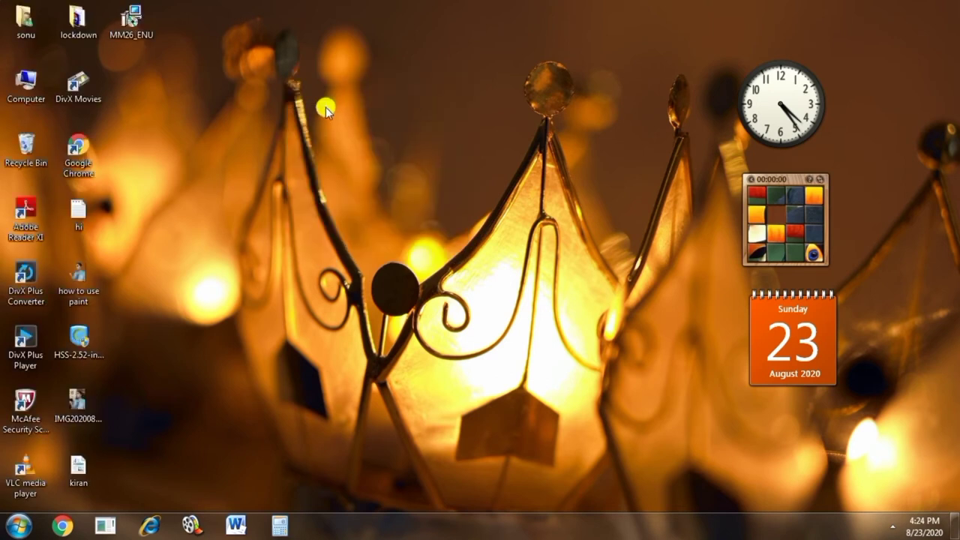
# Advance the desktop to the next background image three times in a row.
pyautogui.rightClick(326, 107)
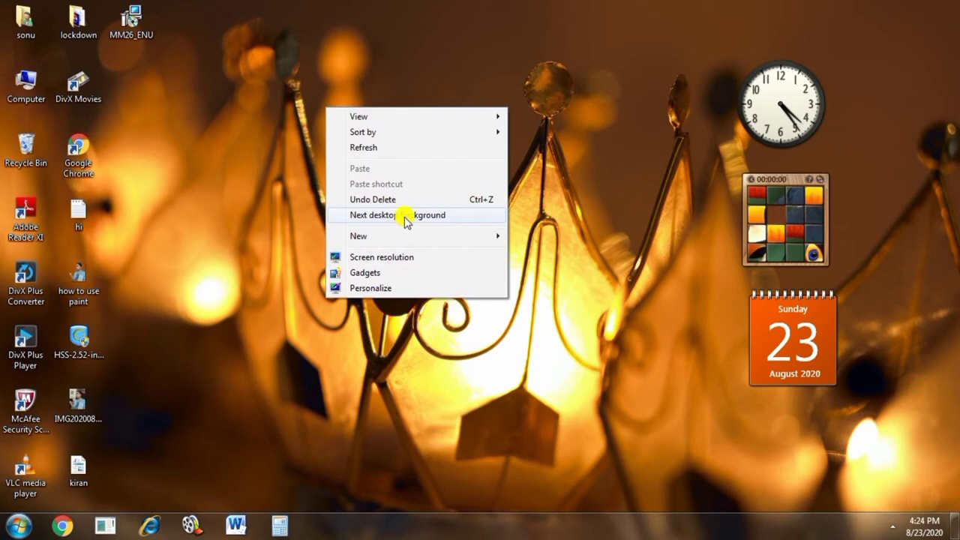
pyautogui.click(404, 216)
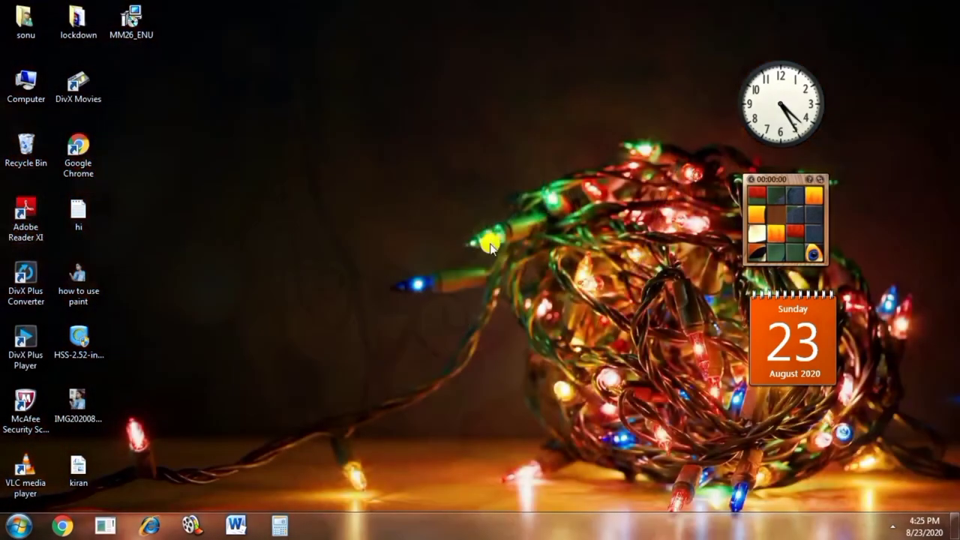
pyautogui.rightClick(403, 181)
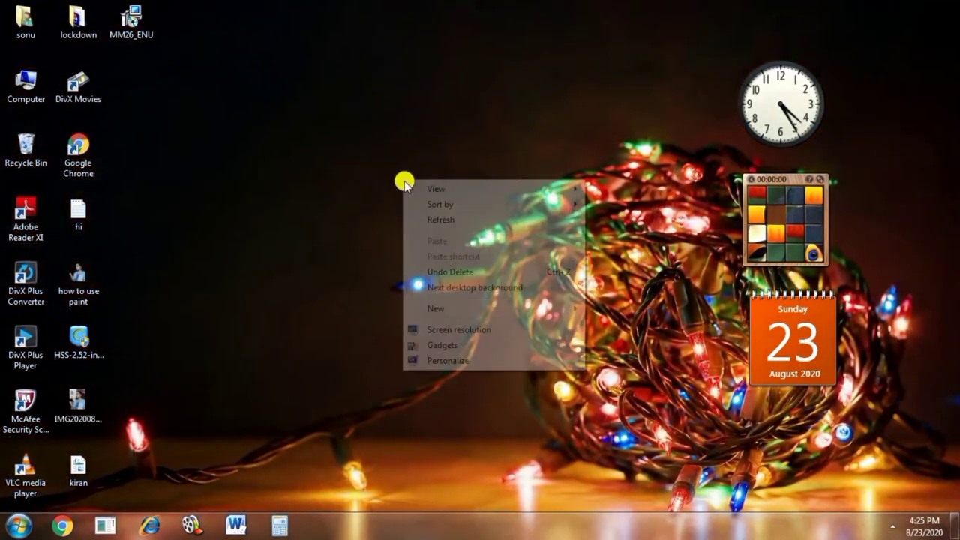
pyautogui.click(460, 292)
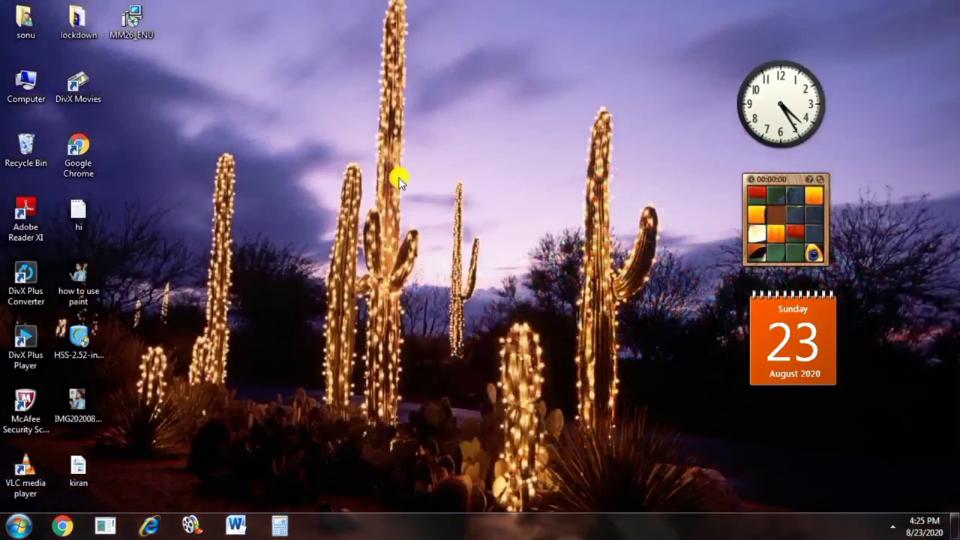
pyautogui.rightClick(399, 180)
pyautogui.click(458, 284)
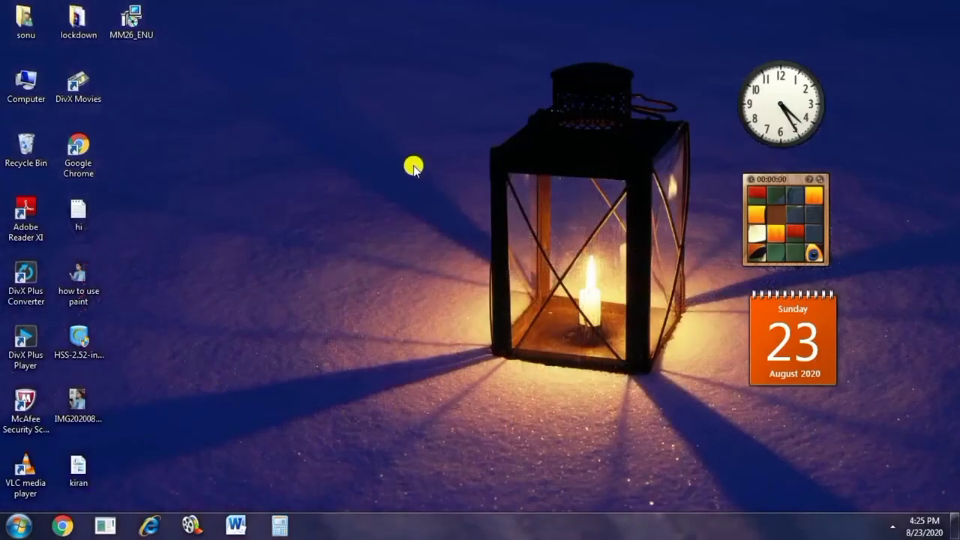
# Create a new folder on the desktop and keep its default name.
pyautogui.rightClick(413, 166)
pyautogui.moveTo(450, 298)
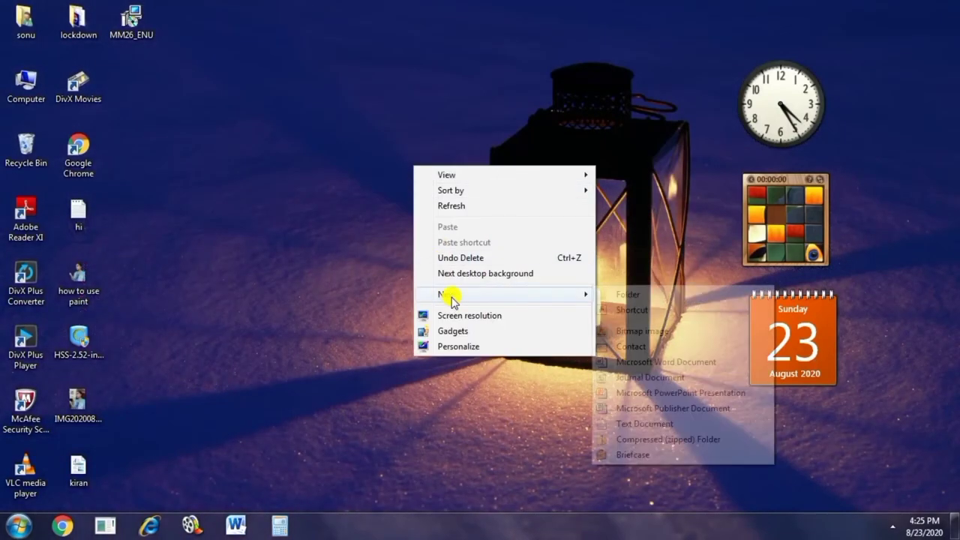
pyautogui.click(613, 298)
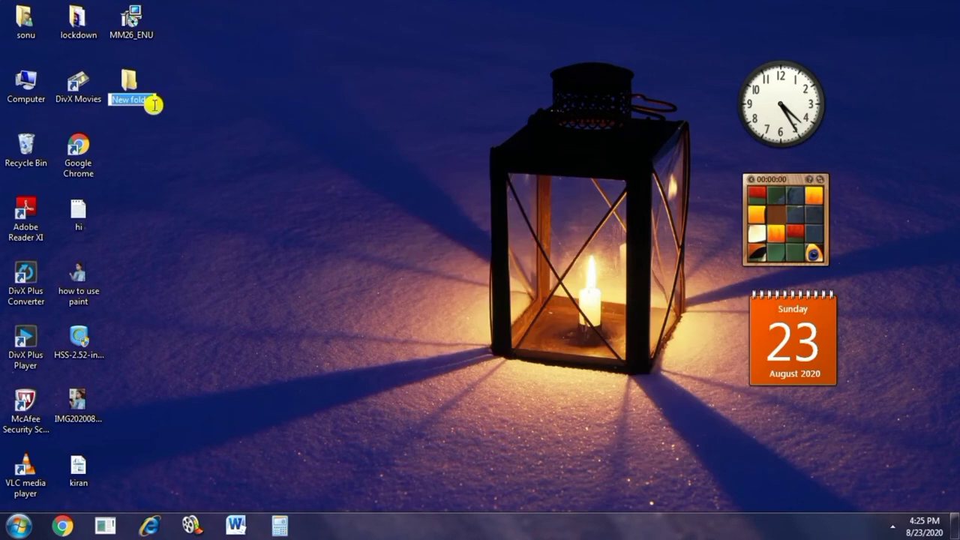
pyautogui.press('Return')
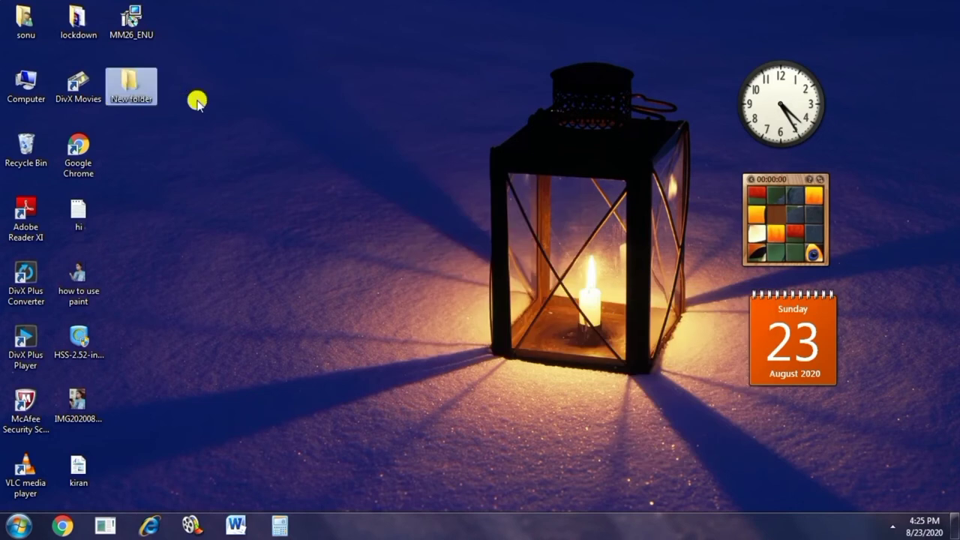
# Rename the new desktop folder to a person's first name.
pyautogui.rightClick(140, 77)
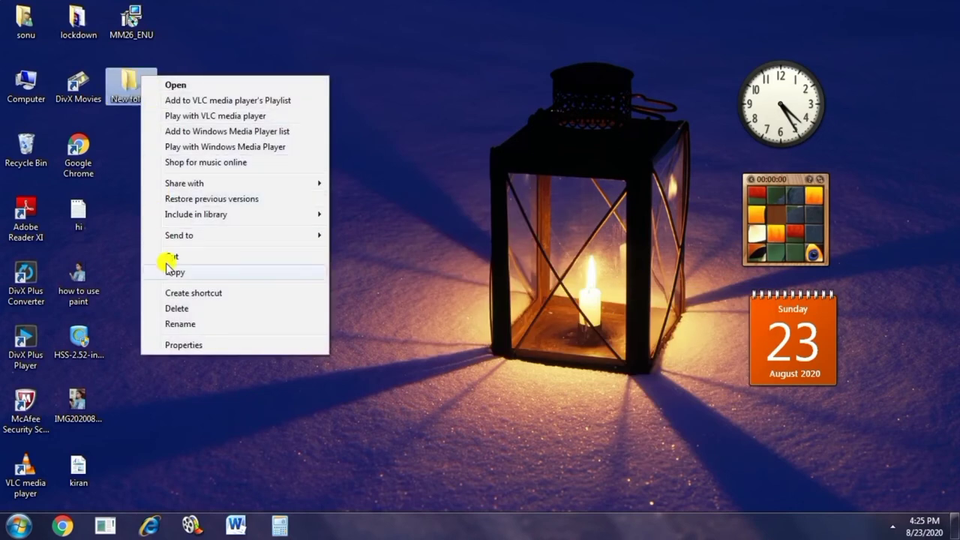
pyautogui.click(178, 324)
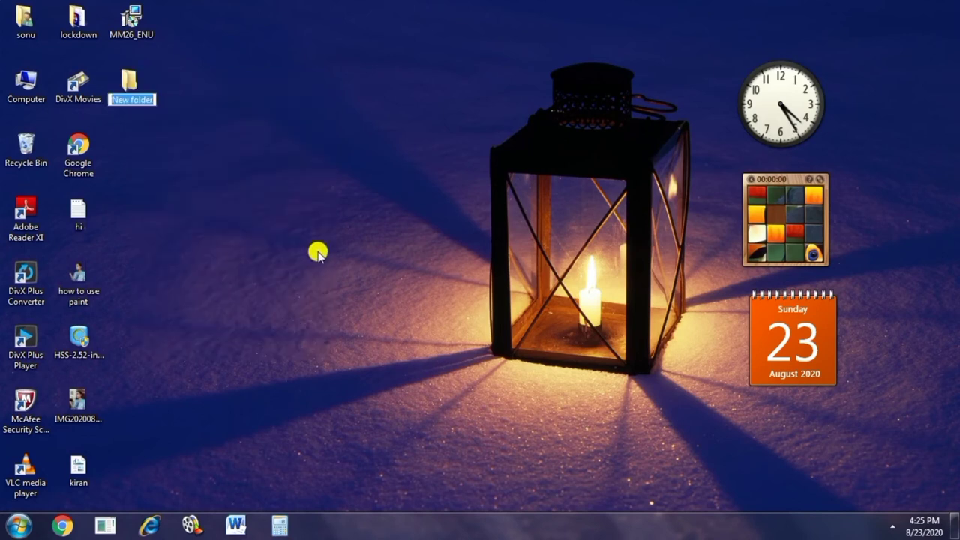
pyautogui.write('kiran')
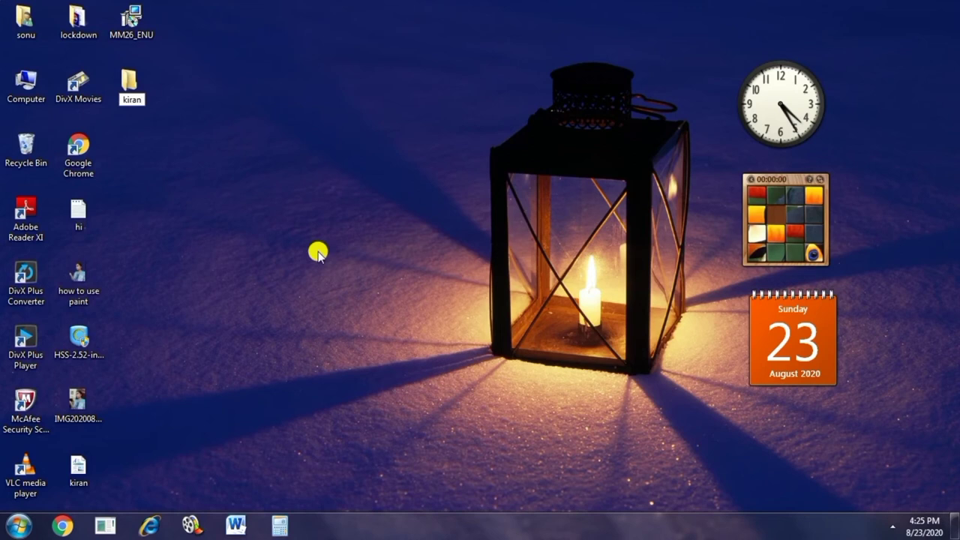
pyautogui.press('Return')
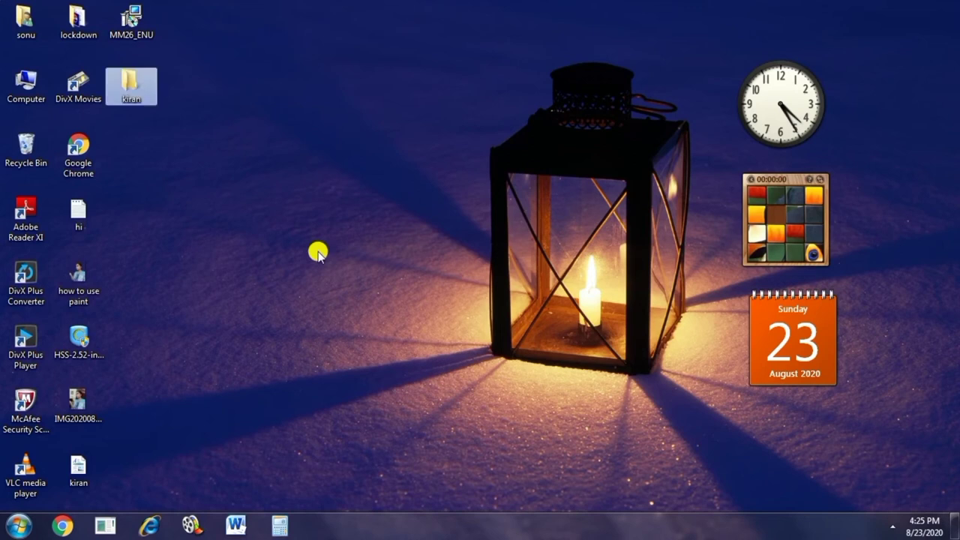
# Rename the same folder to the person's full name.
pyautogui.rightClick(133, 83)
pyautogui.click(186, 288)
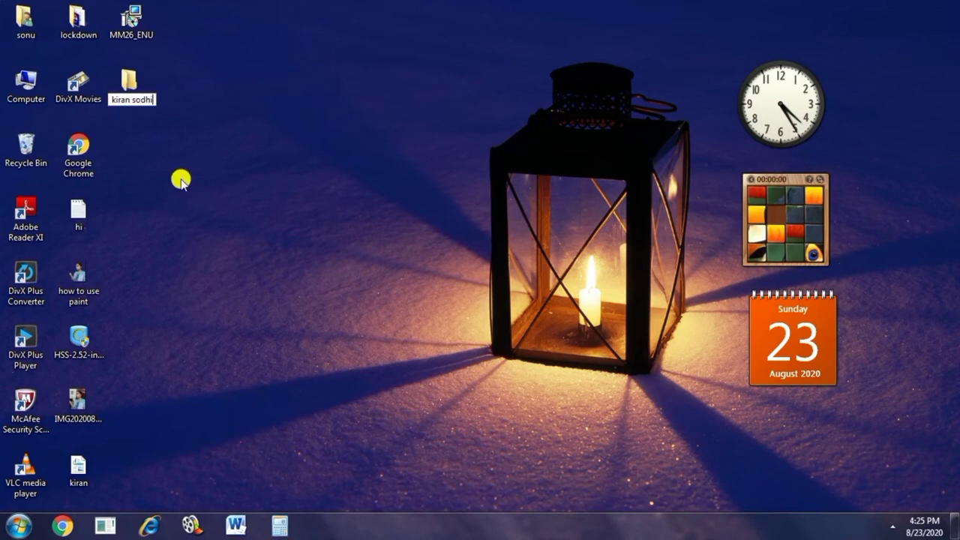
pyautogui.press('Return')
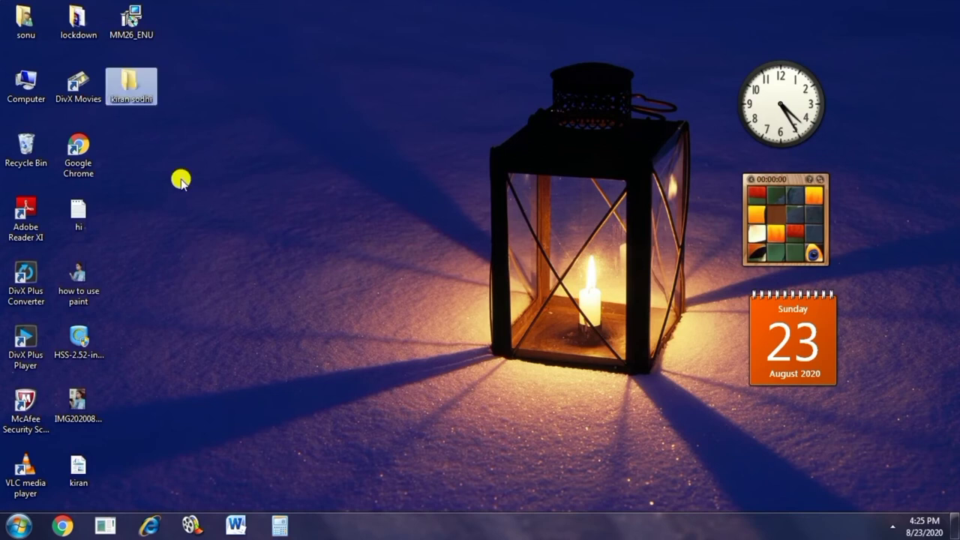
# Open the renamed folder to view its contents and close it.
pyautogui.rightClick(143, 85)
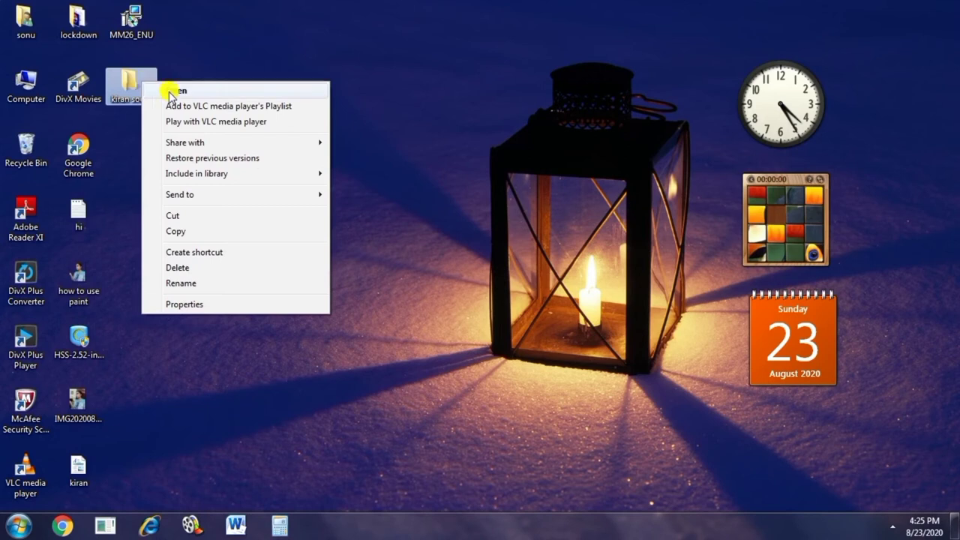
pyautogui.click(169, 90)
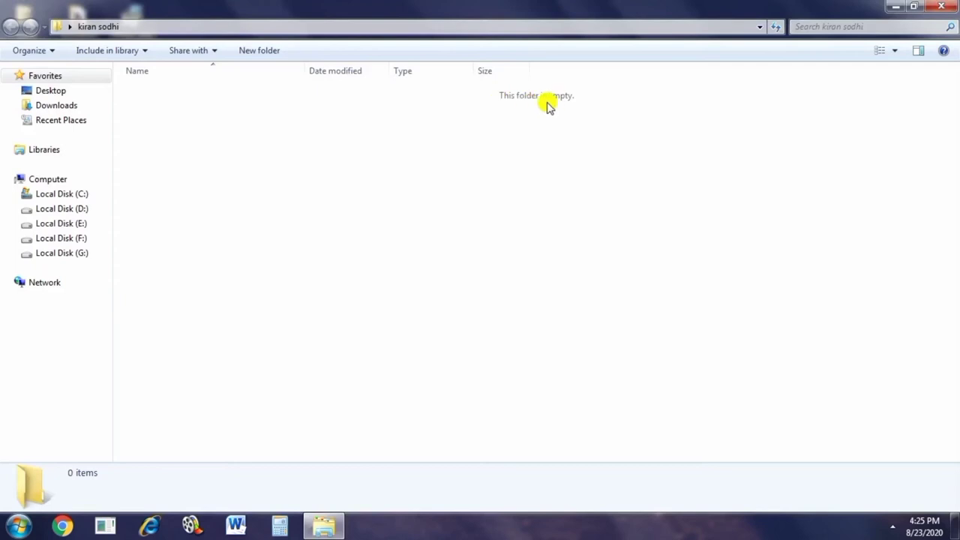
pyautogui.click(943, 6)
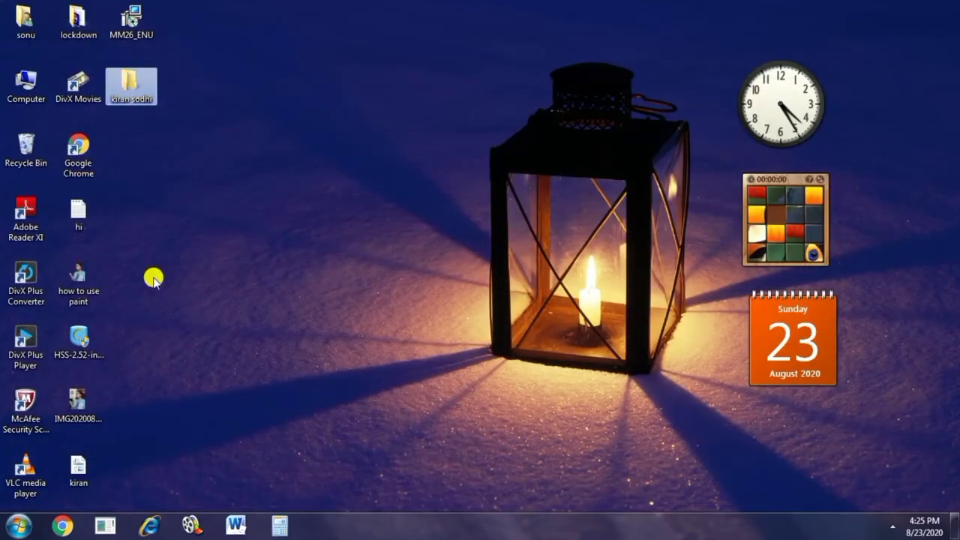
pyautogui.click(90, 277)
pyautogui.keyDown('ctrl'); pyautogui.click(79, 214); pyautogui.keyUp('ctrl')
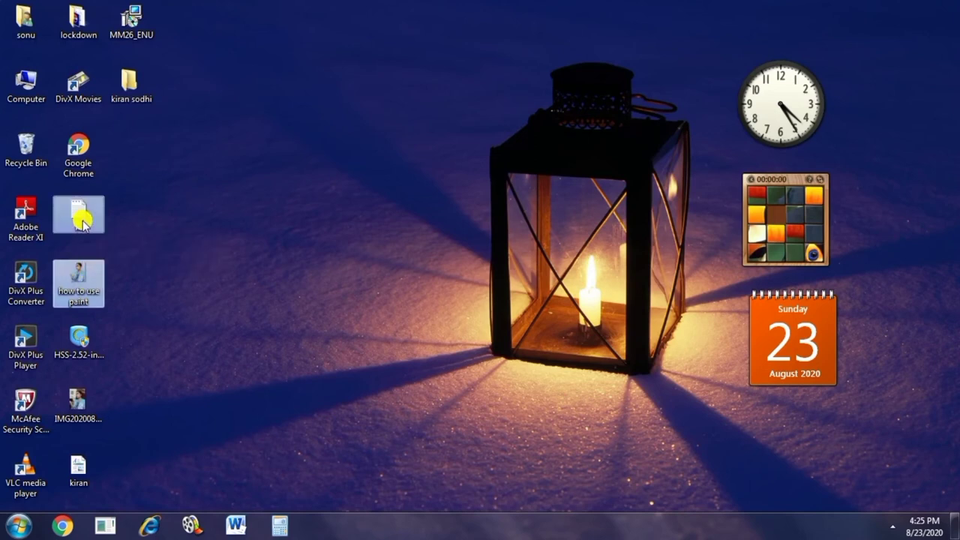
pyautogui.keyDown('ctrl'); pyautogui.click(86, 484); pyautogui.keyUp('ctrl')
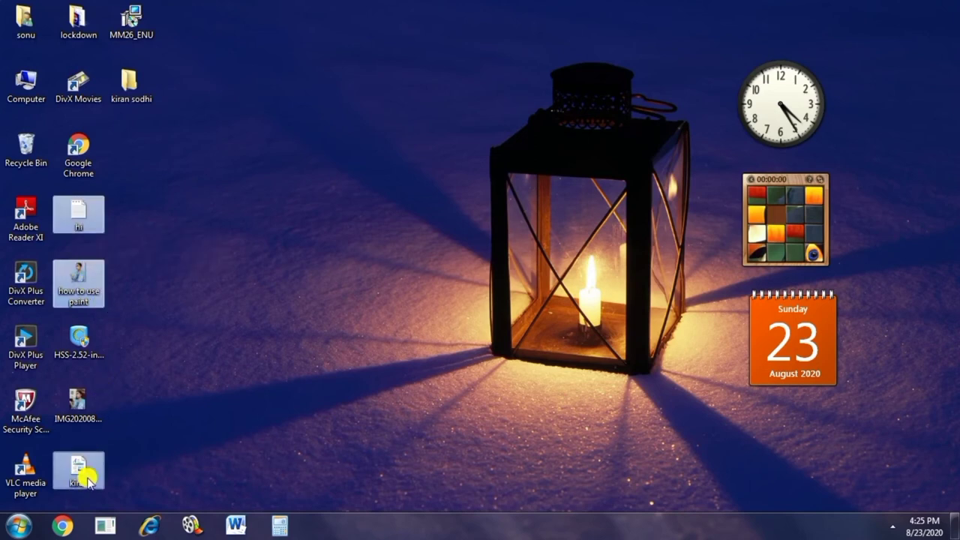
pyautogui.keyDown('ctrl'); pyautogui.click(93, 417); pyautogui.keyUp('ctrl')
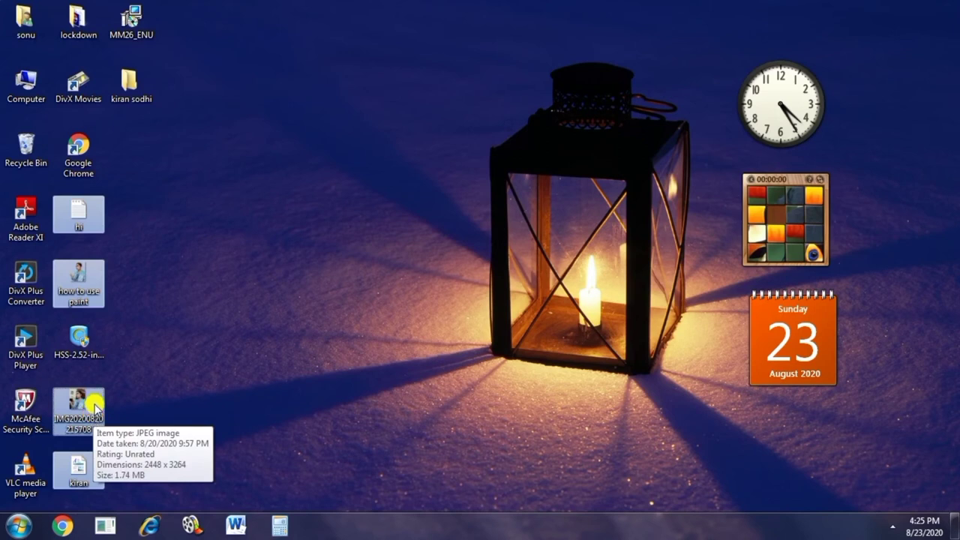
pyautogui.moveTo(95, 407); pyautogui.dragTo(132, 90)
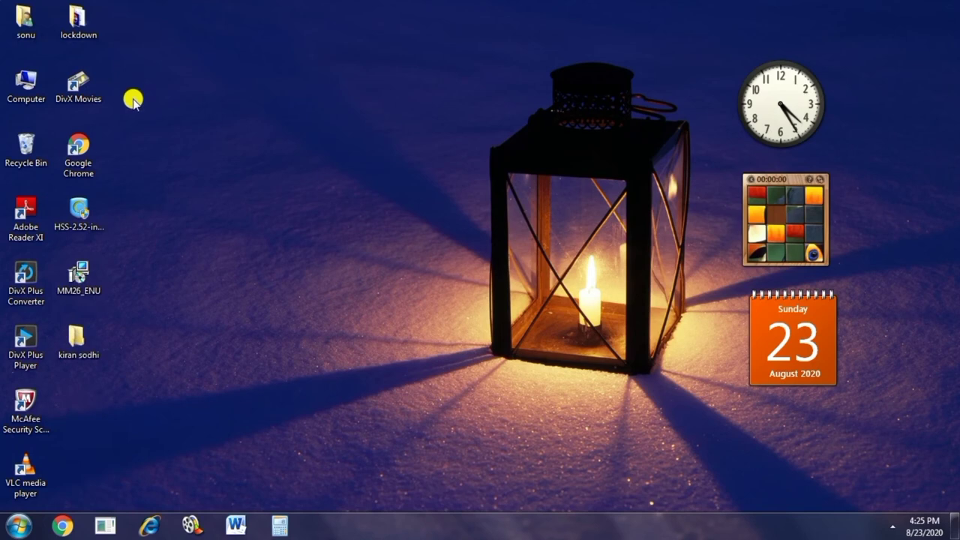
pyautogui.doubleClick(78, 339)
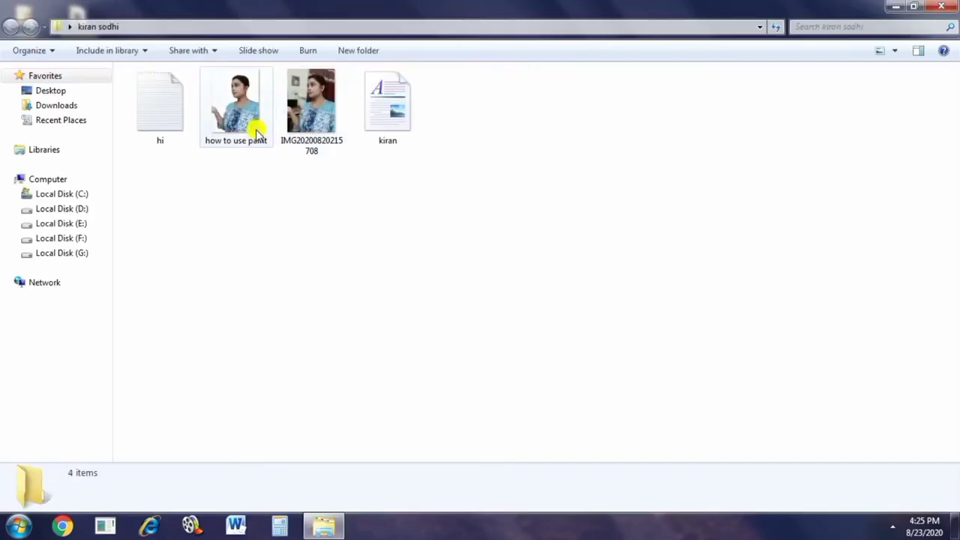
pyautogui.click(941, 6)
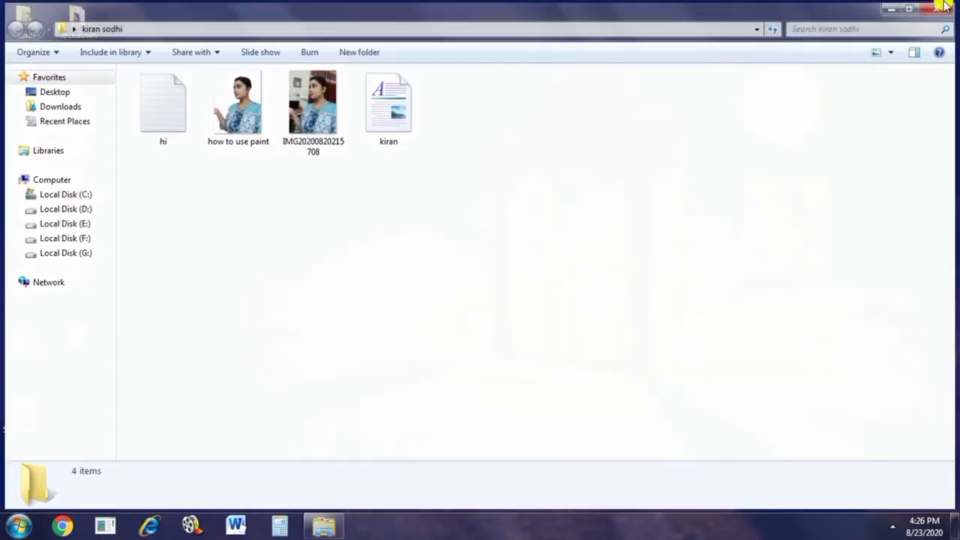
# Undo the move of the four files and check the folder's contents.
pyautogui.click(80, 338)
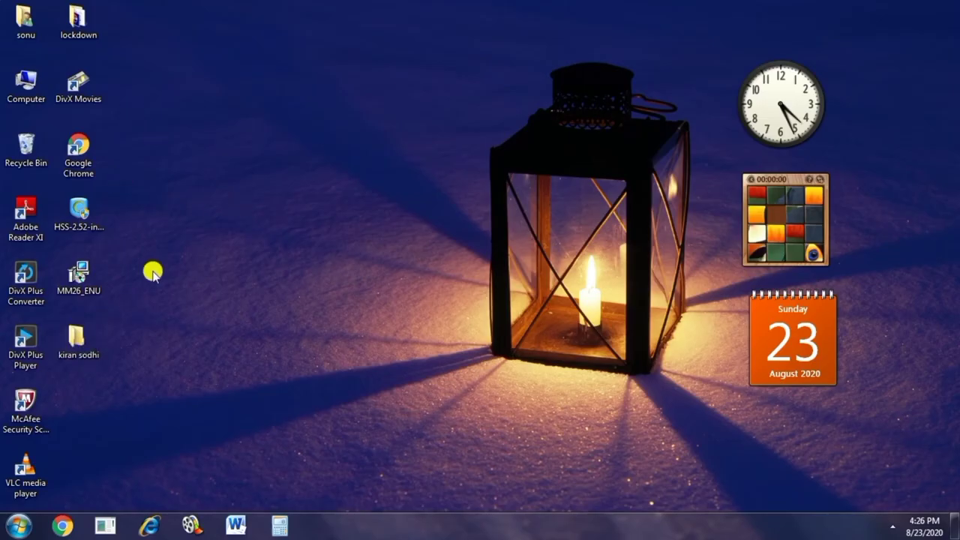
pyautogui.rightClick(214, 159)
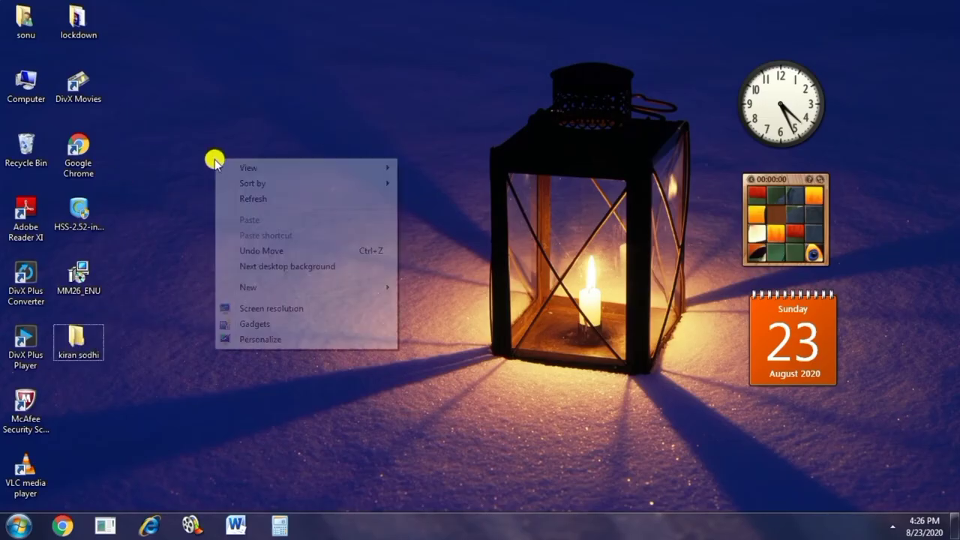
pyautogui.click(268, 257)
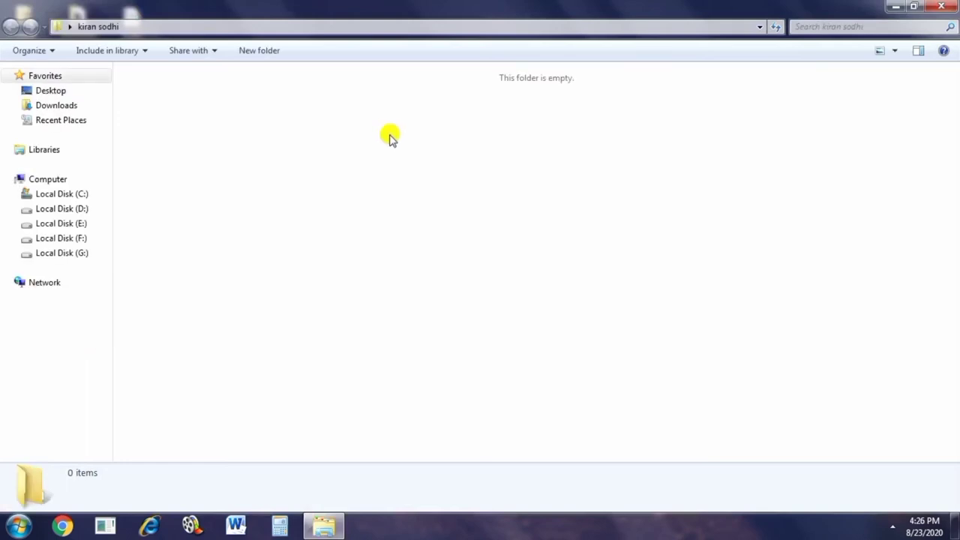
pyautogui.click(946, 6)
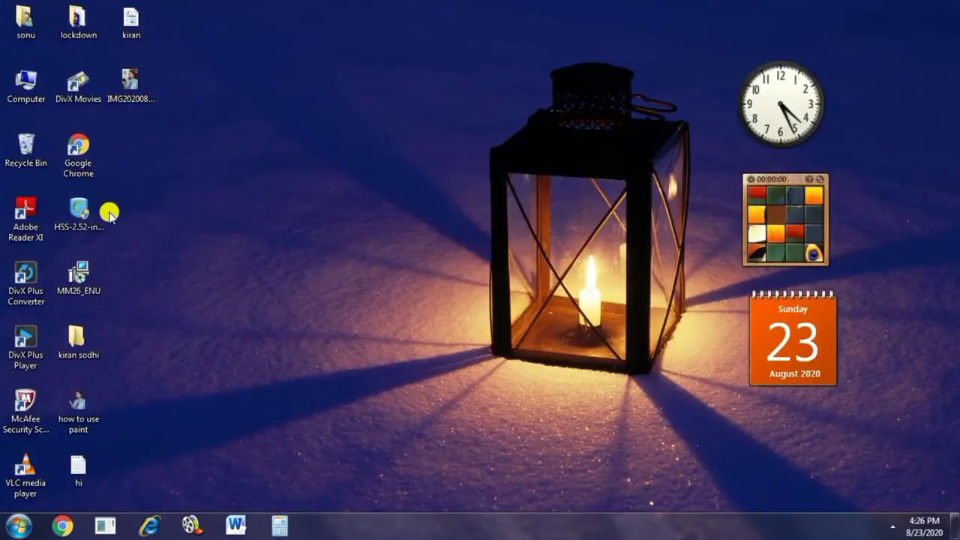
pyautogui.moveTo(188, 17); pyautogui.dragTo(128, 86)
pyautogui.rightClick(128, 85)
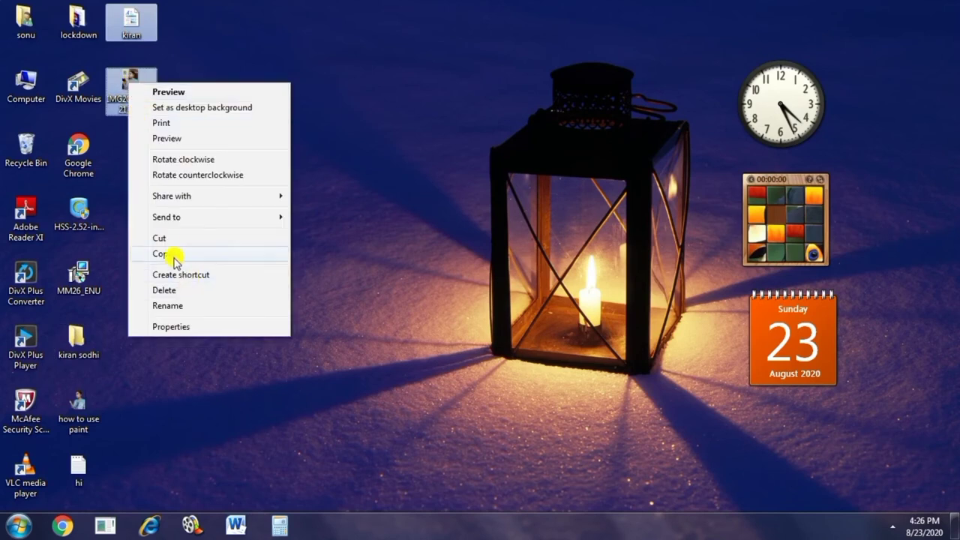
pyautogui.click(156, 238)
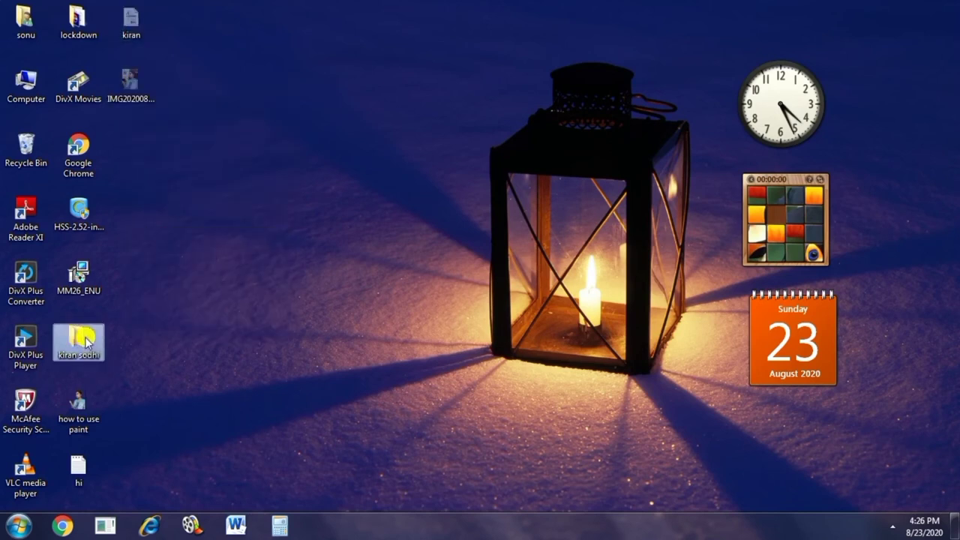
pyautogui.doubleClick(78, 338)
pyautogui.rightClick(354, 201)
pyautogui.click(386, 296)
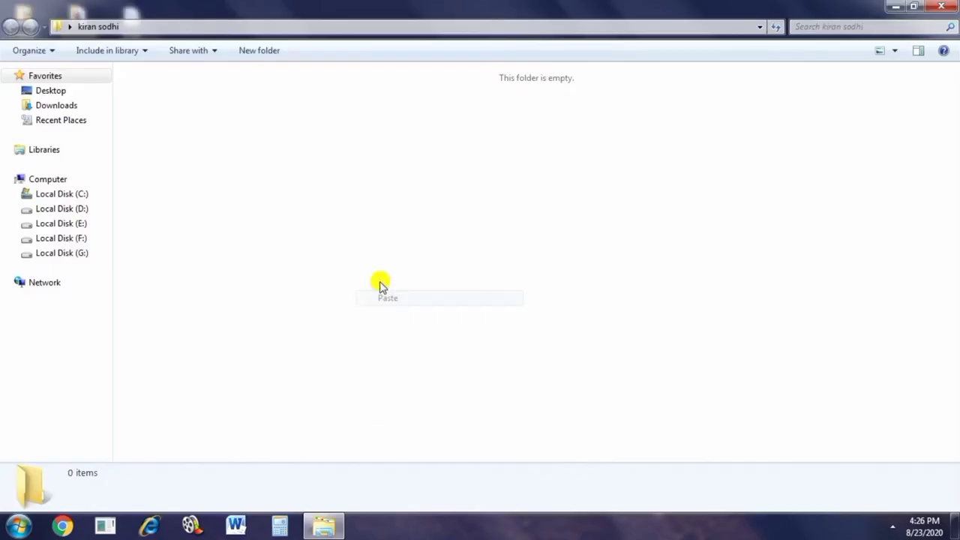
pyautogui.click(948, 6)
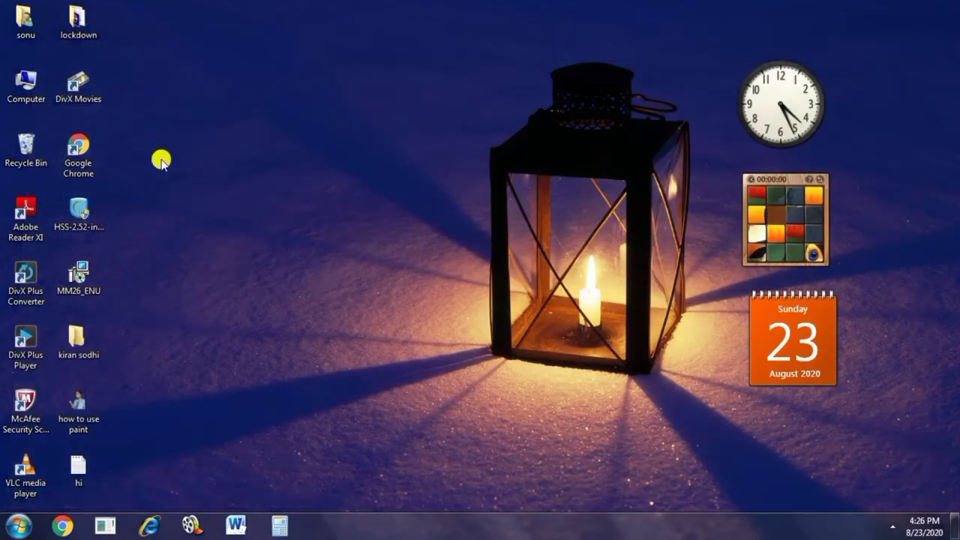
pyautogui.doubleClick(84, 345)
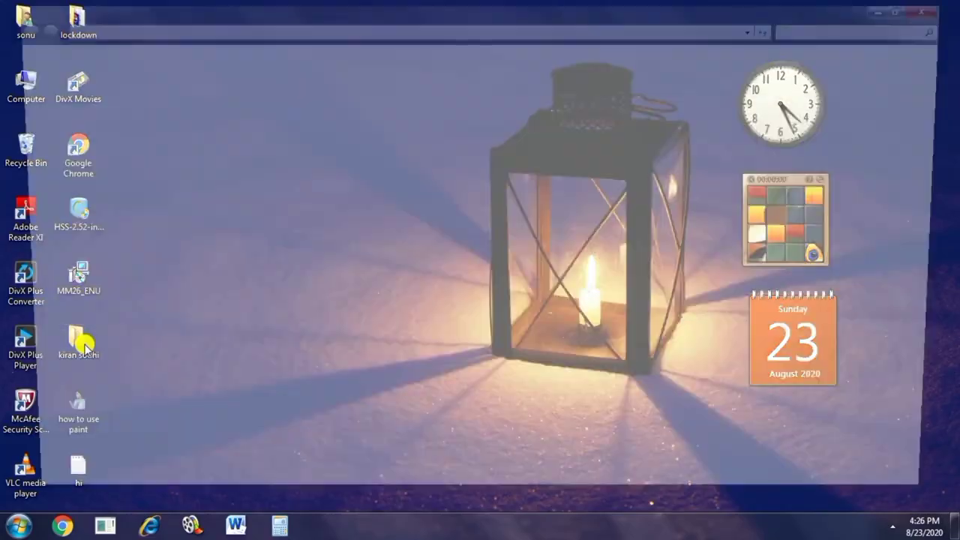
pyautogui.click(944, 6)
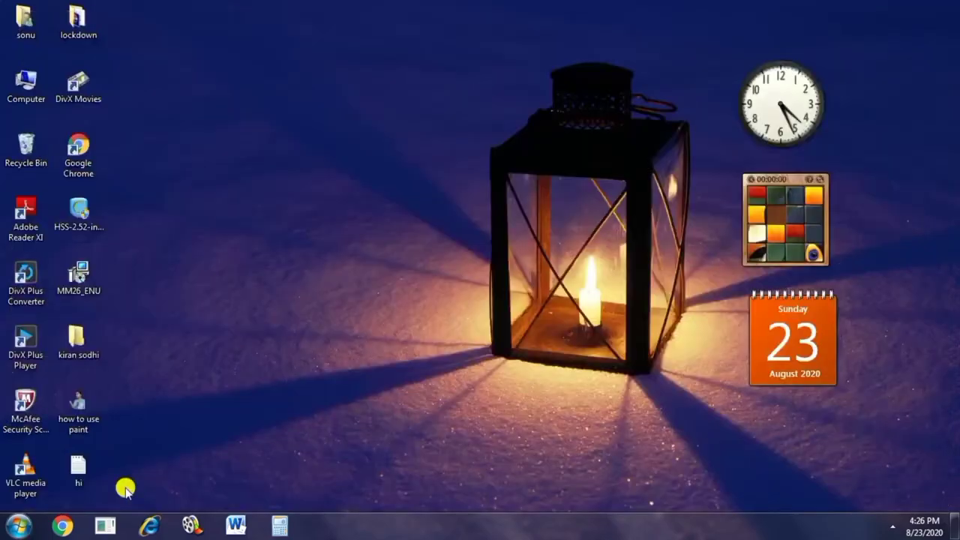
# Copy how to use paint and hi from the desktop, paste them into the renamed folder, and reopen it to check.
pyautogui.moveTo(122, 399)
pyautogui.mouseDown()
pyautogui.moveTo(111, 433)
pyautogui.moveTo(64, 475)
pyautogui.moveTo(78, 467)
pyautogui.mouseUp()
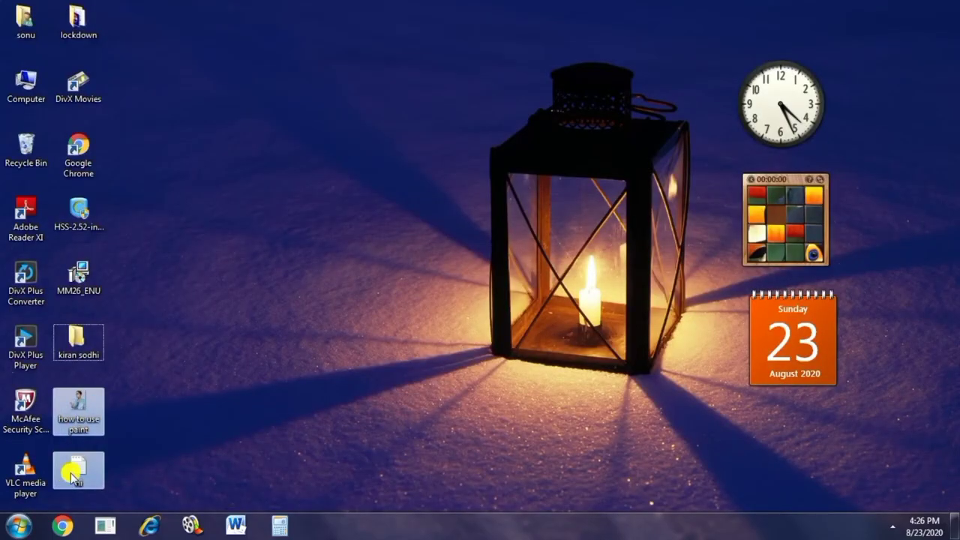
pyautogui.rightClick(81, 466)
pyautogui.click(117, 384)
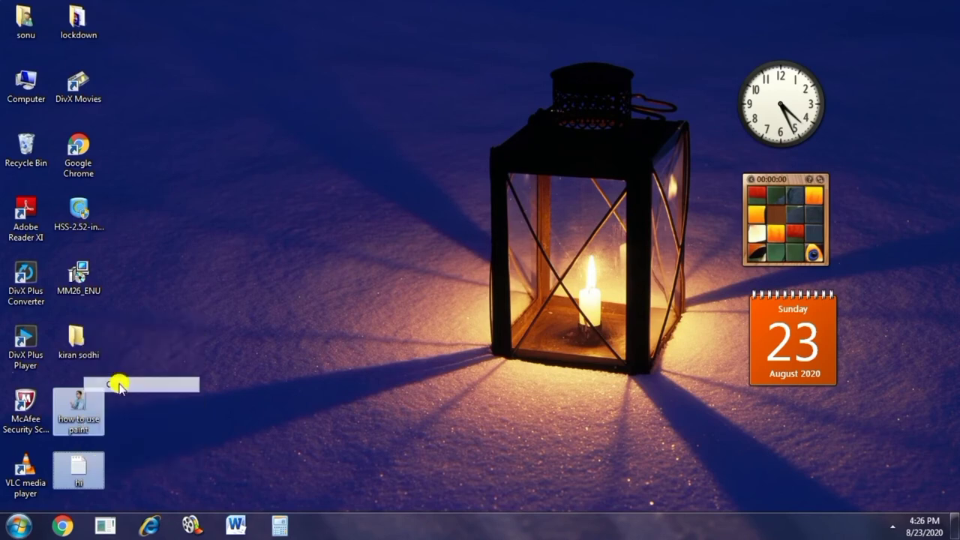
pyautogui.click(79, 341)
pyautogui.doubleClick(79, 342)
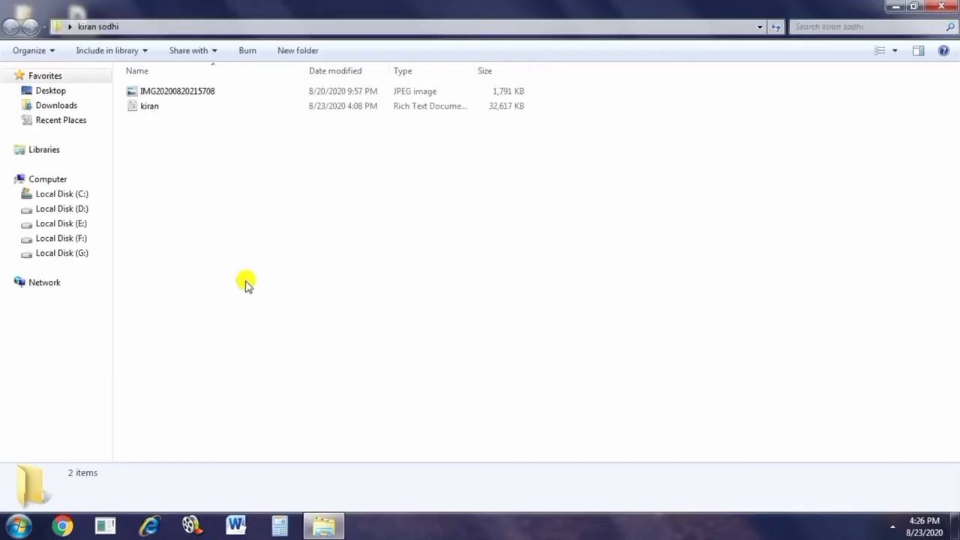
pyautogui.rightClick(246, 283)
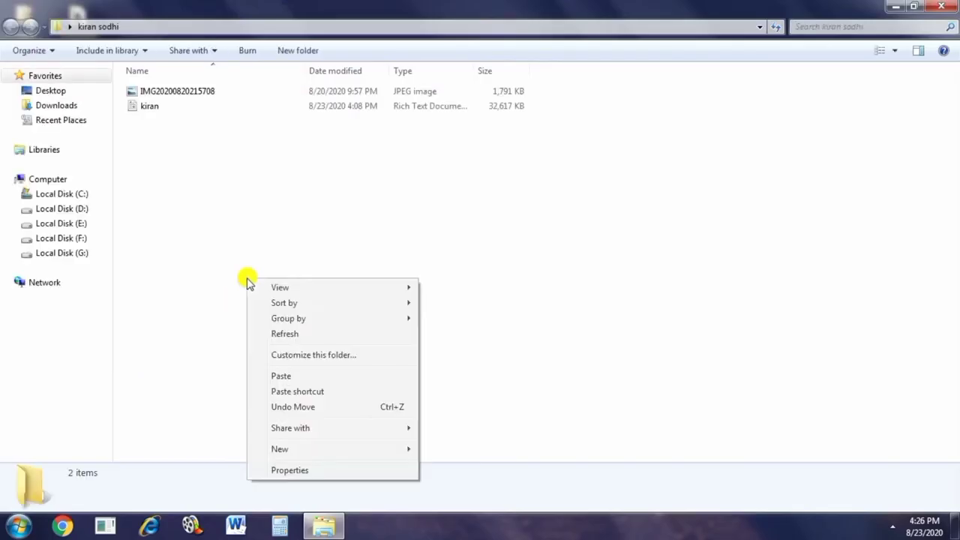
pyautogui.click(290, 376)
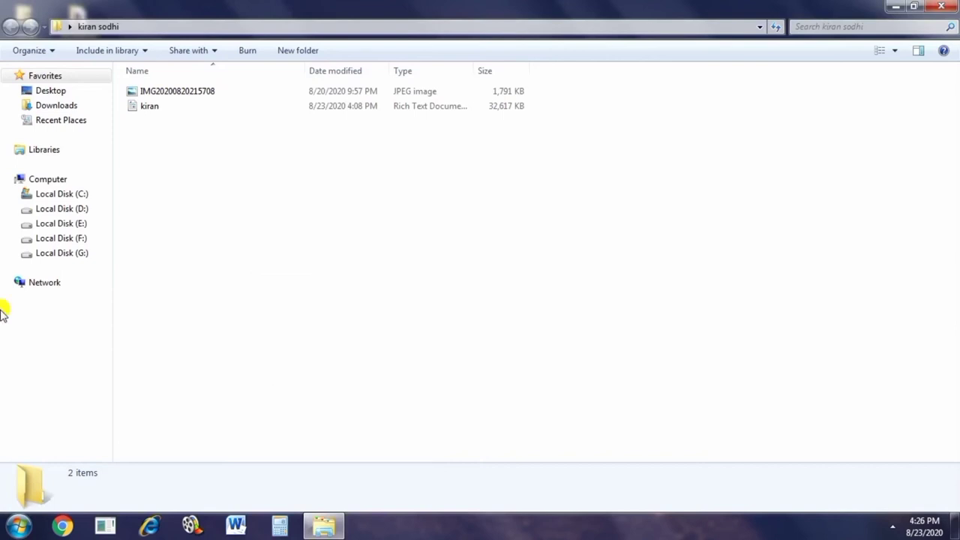
pyautogui.click(945, 7)
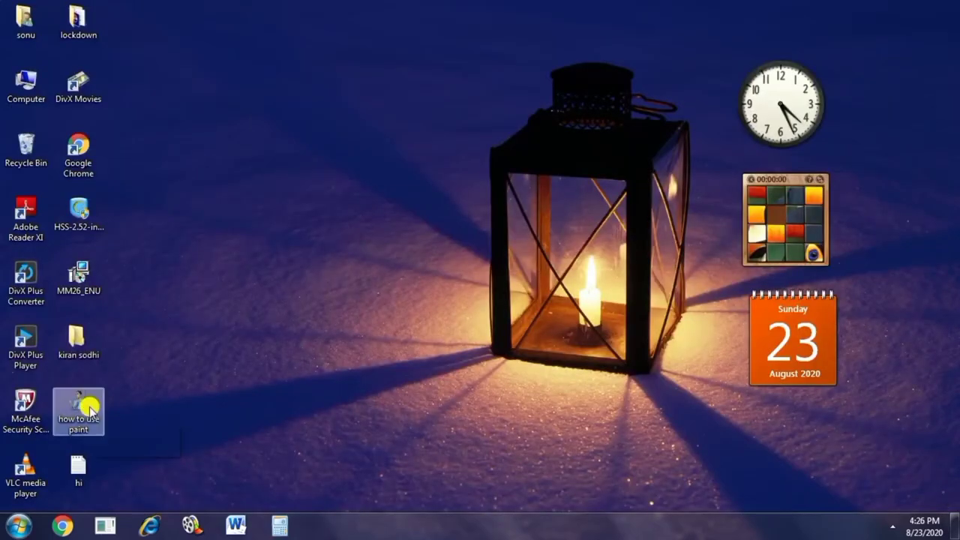
pyautogui.doubleClick(75, 349)
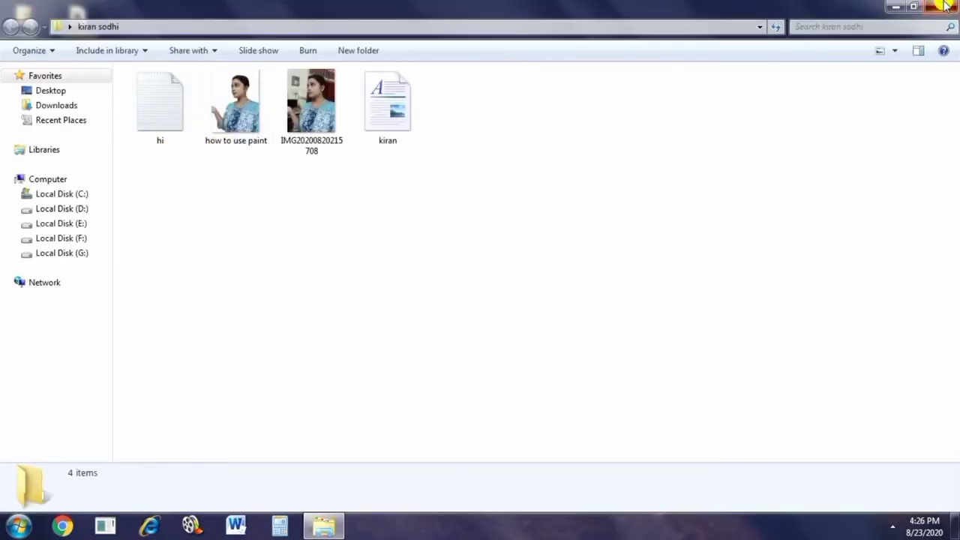
pyautogui.click(946, 7)
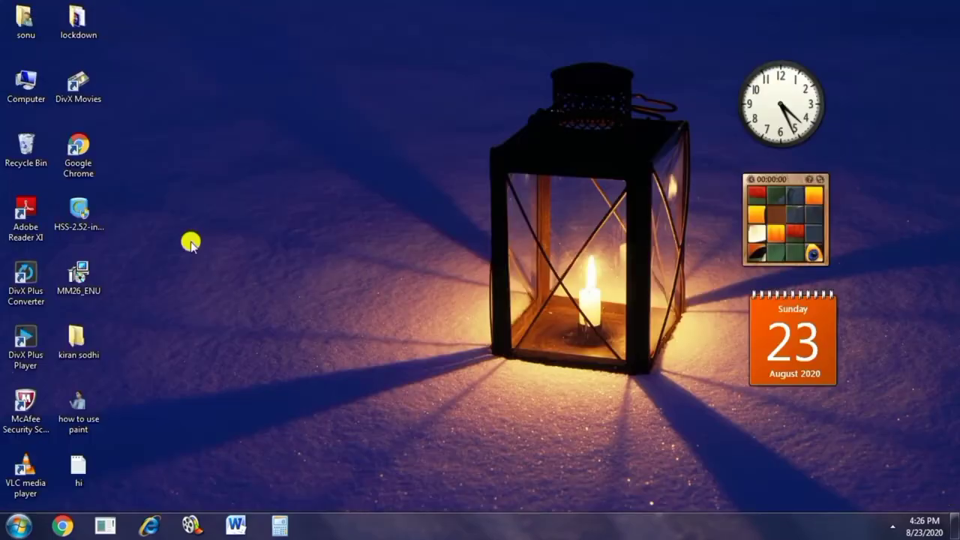
# Move all four files from the folder back to the desktop, replacing the existing copies of how to use paint and hi, and close the folder.
pyautogui.rightClick(78, 340)
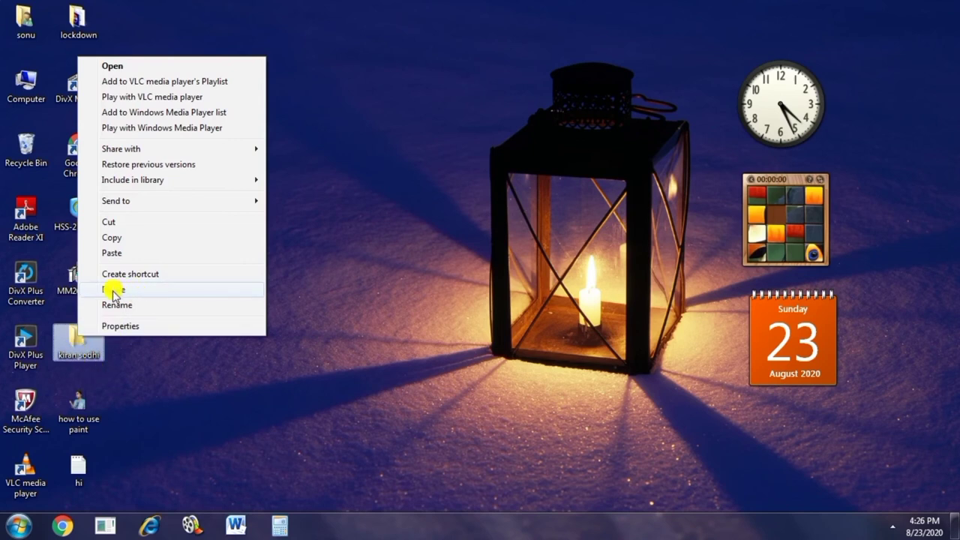
pyautogui.click(77, 341)
pyautogui.doubleClick(76, 341)
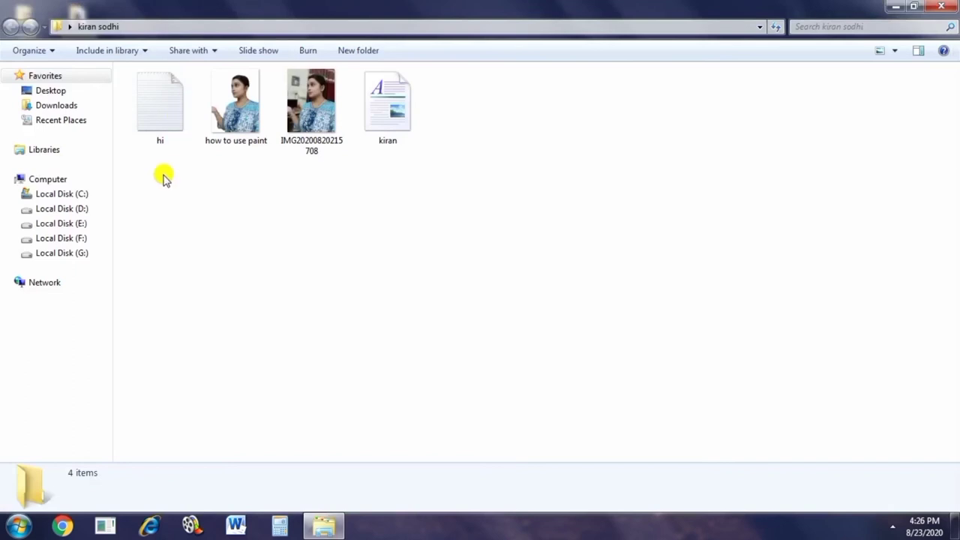
pyautogui.moveTo(161, 169); pyautogui.dragTo(397, 106)
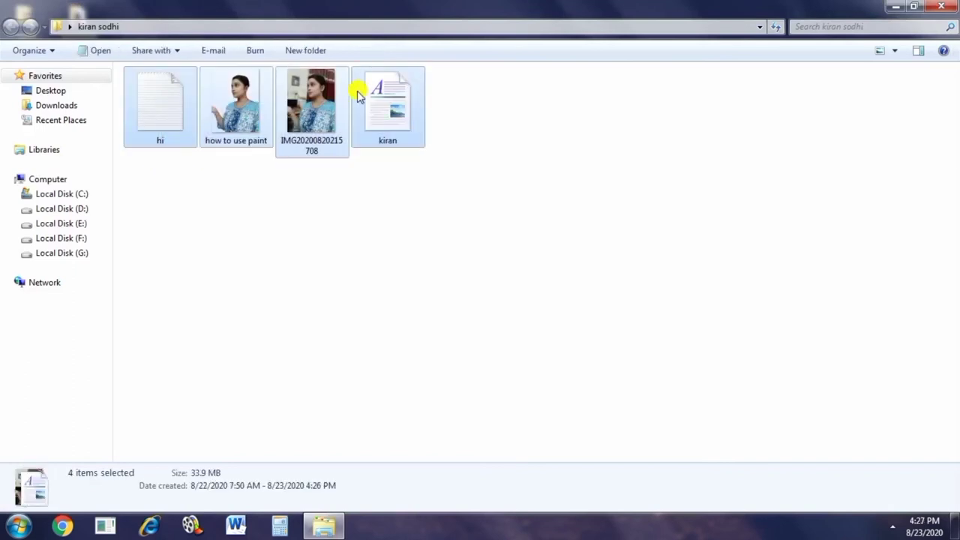
pyautogui.click(912, 6)
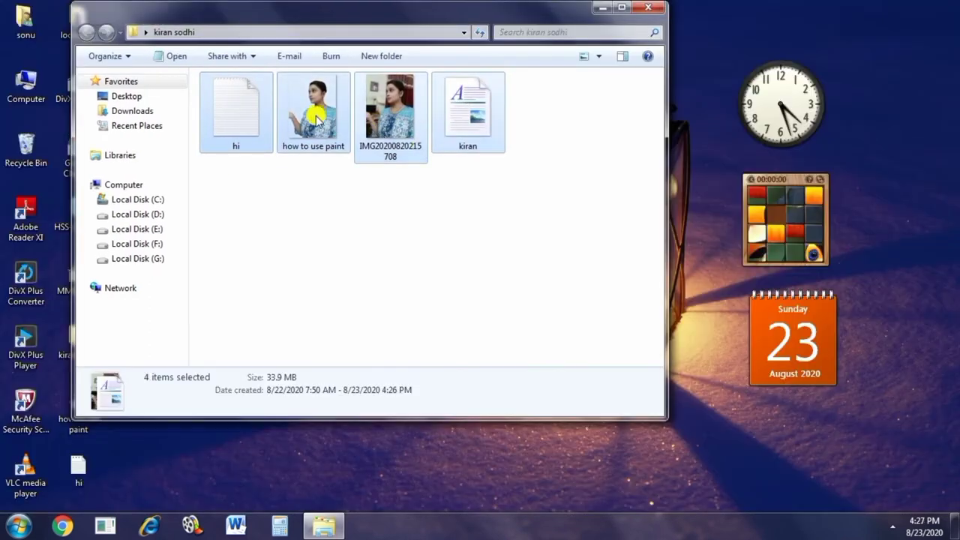
pyautogui.moveTo(316, 120); pyautogui.dragTo(712, 64)
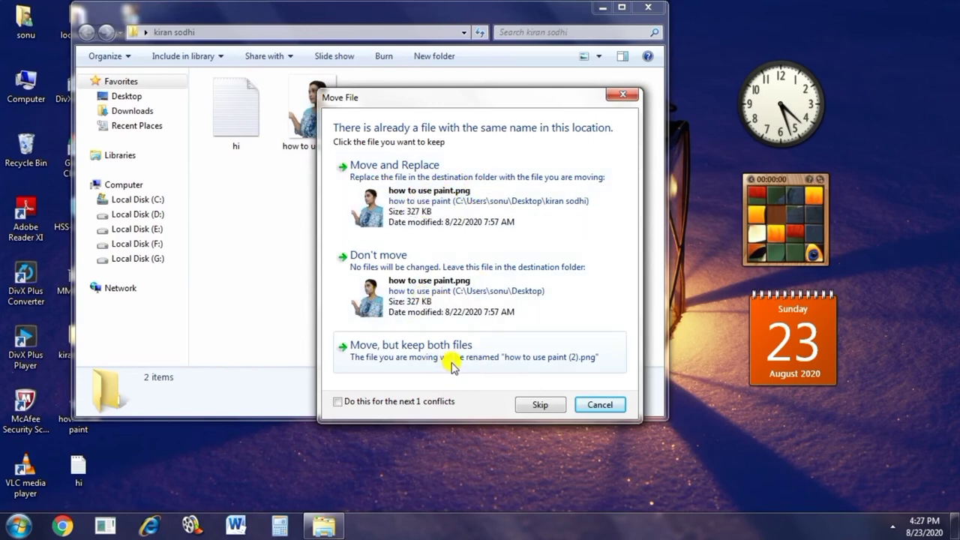
pyautogui.click(400, 193)
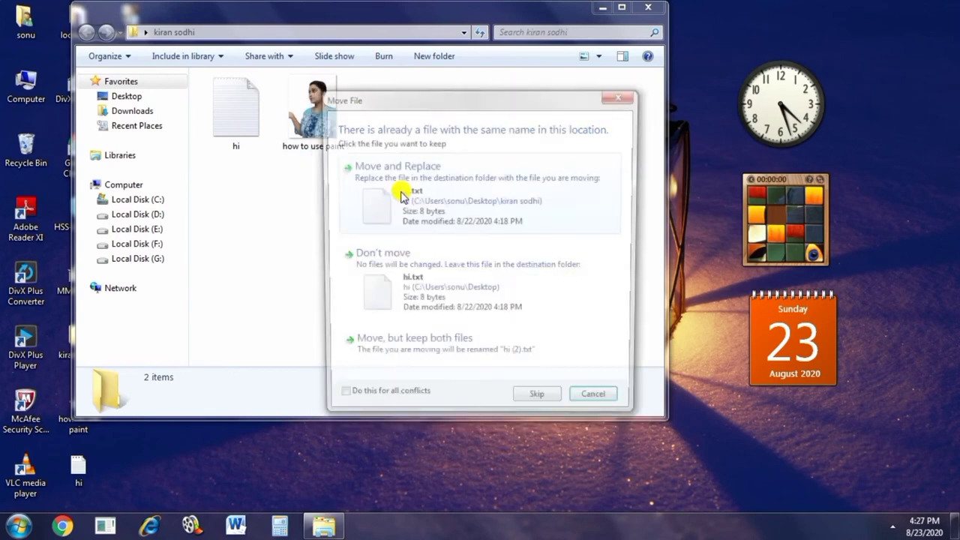
pyautogui.click(407, 197)
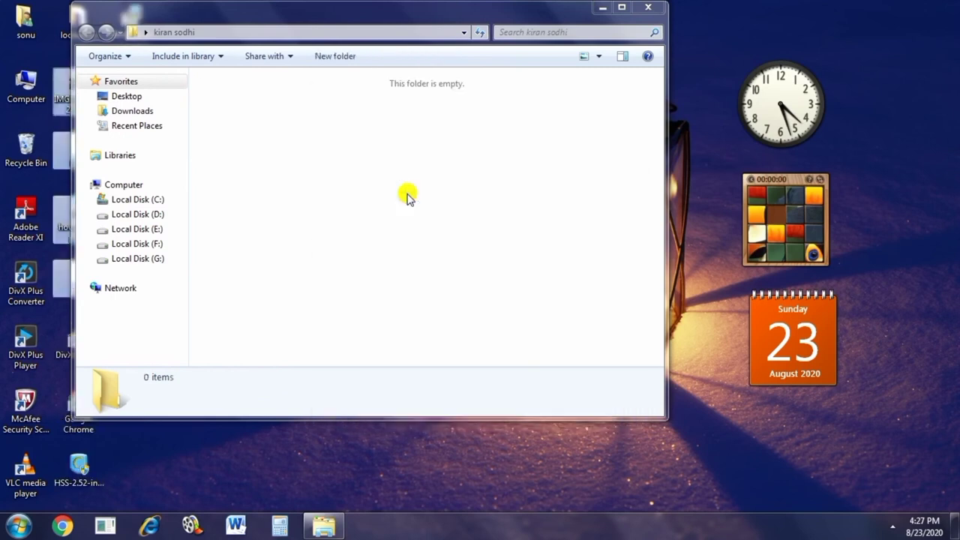
pyautogui.click(646, 8)
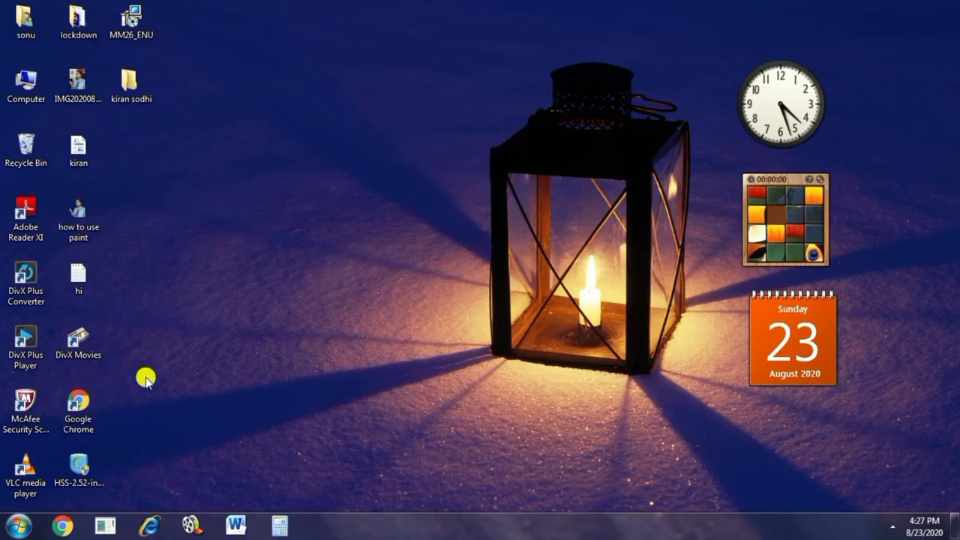
# Delete the emptied folder from the desktop to the Recycle Bin.
pyautogui.rightClick(129, 82)
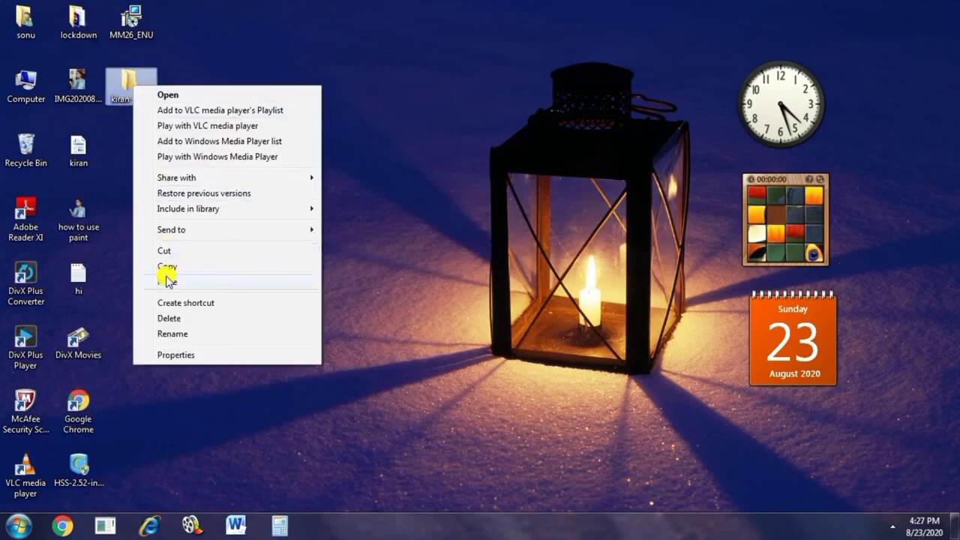
pyautogui.click(178, 320)
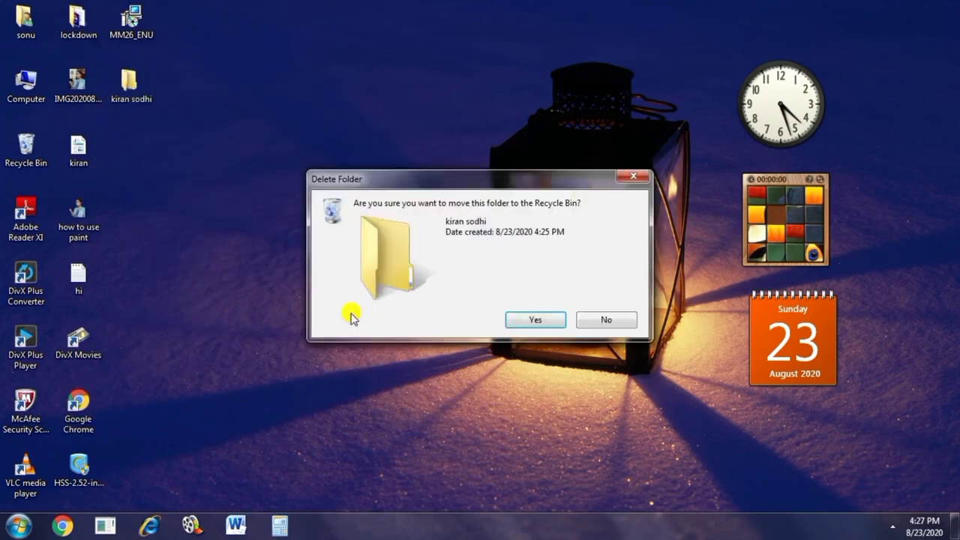
pyautogui.click(513, 321)
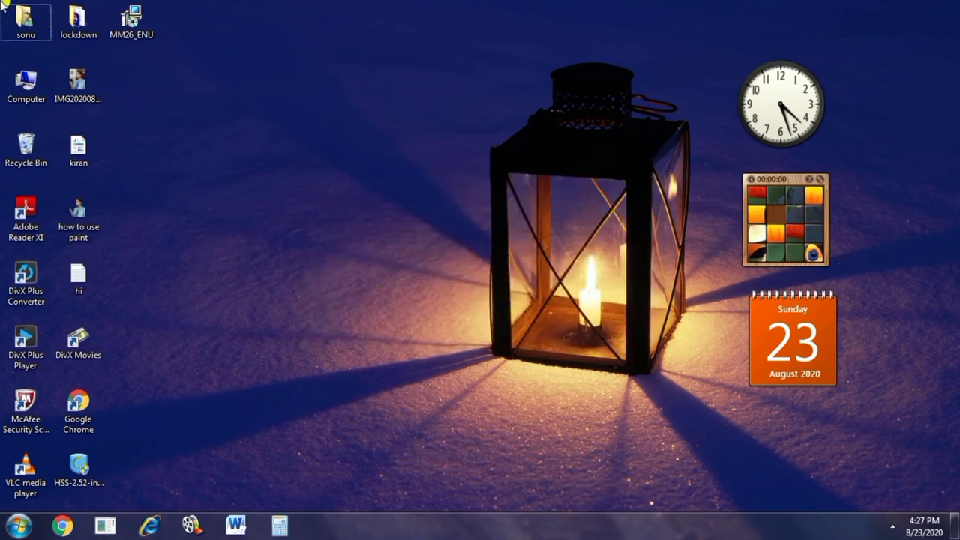
# Search the Recycle Bin for the deleted folder by first name, restore it, and move the window aside to uncover the desktop icons.
pyautogui.click(29, 158)
pyautogui.rightClick(28, 154)
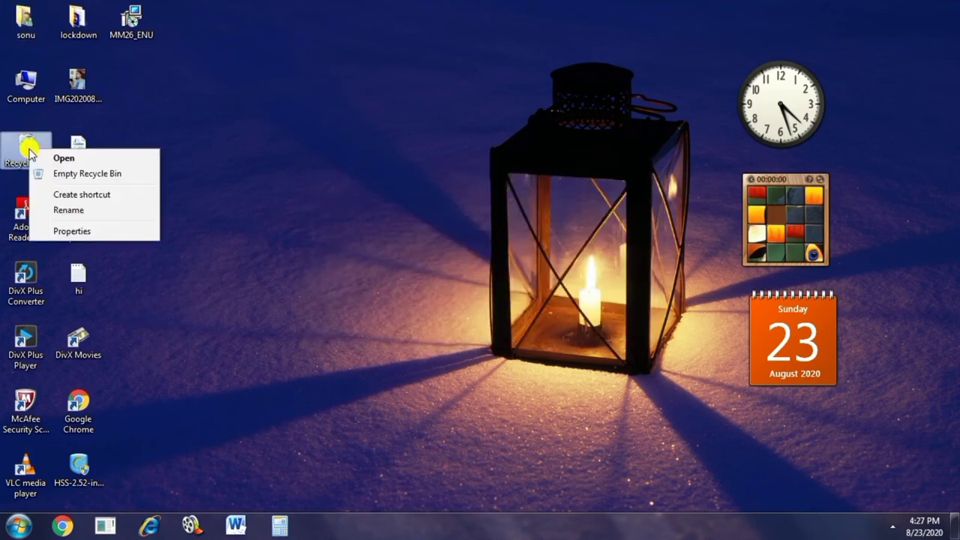
pyautogui.click(64, 157)
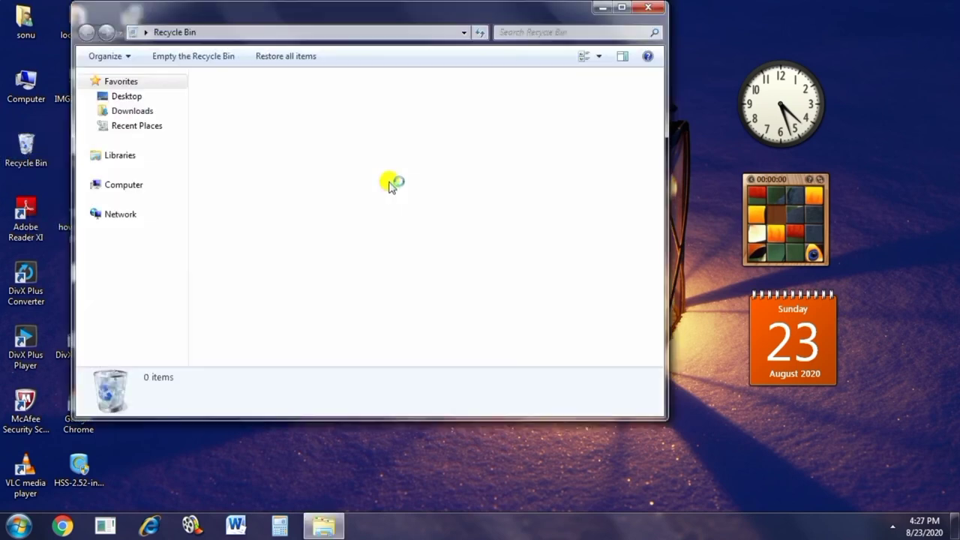
pyautogui.click(542, 32)
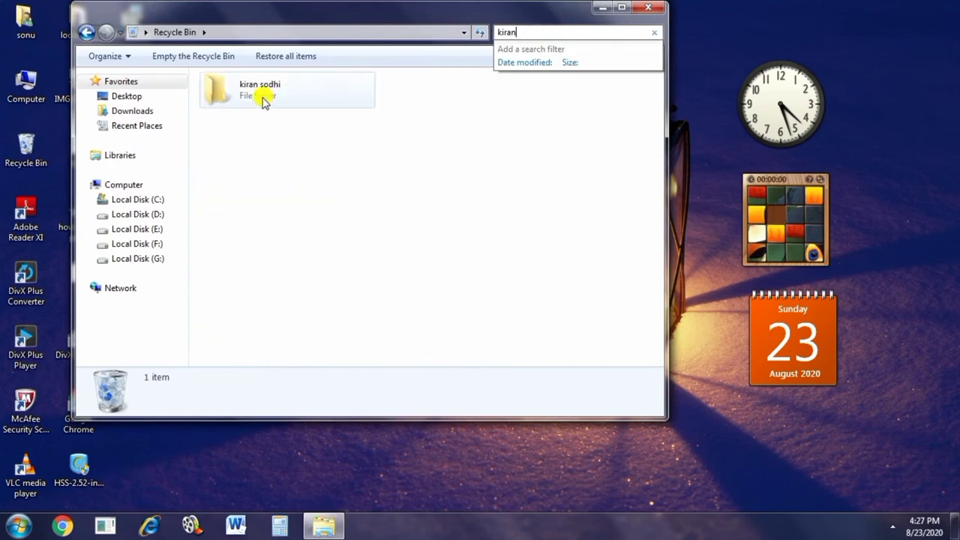
pyautogui.click(267, 92)
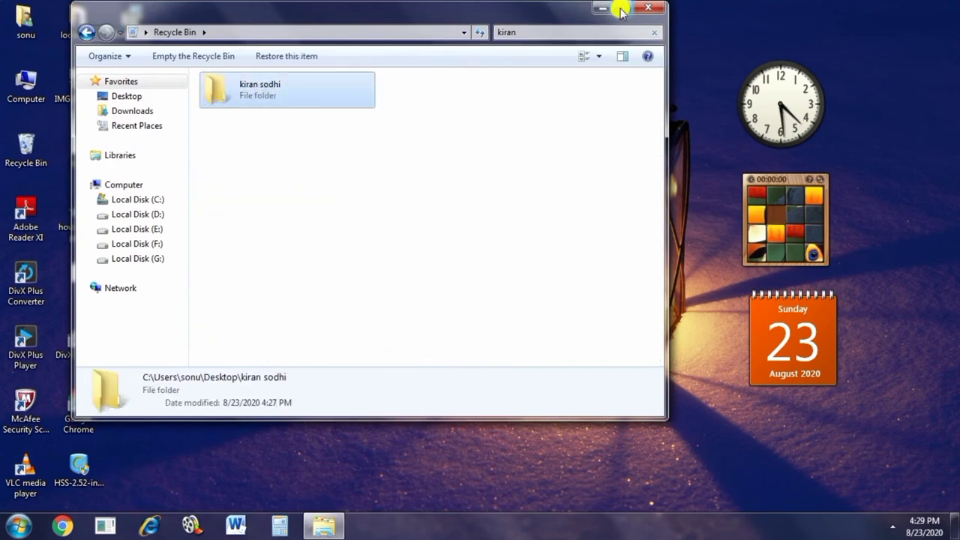
pyautogui.rightClick(304, 89)
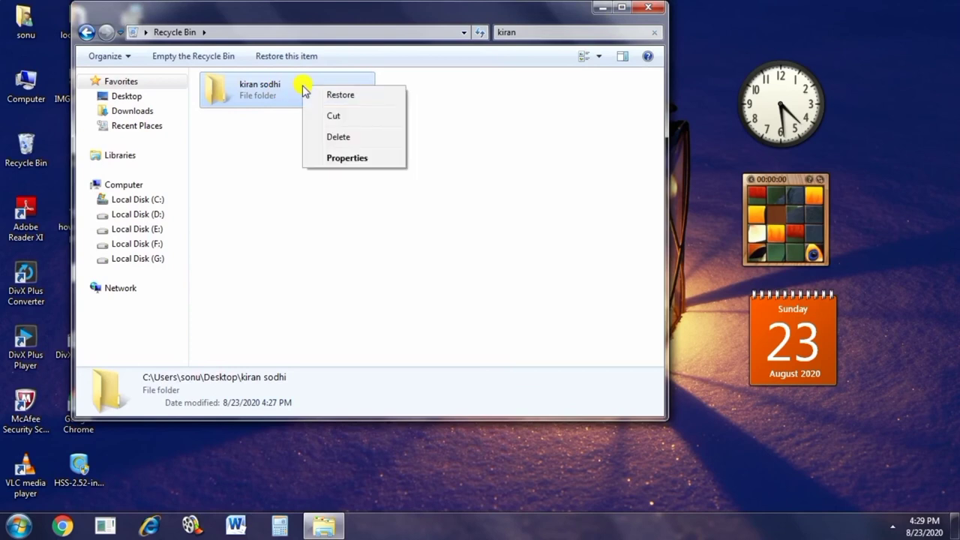
pyautogui.click(350, 96)
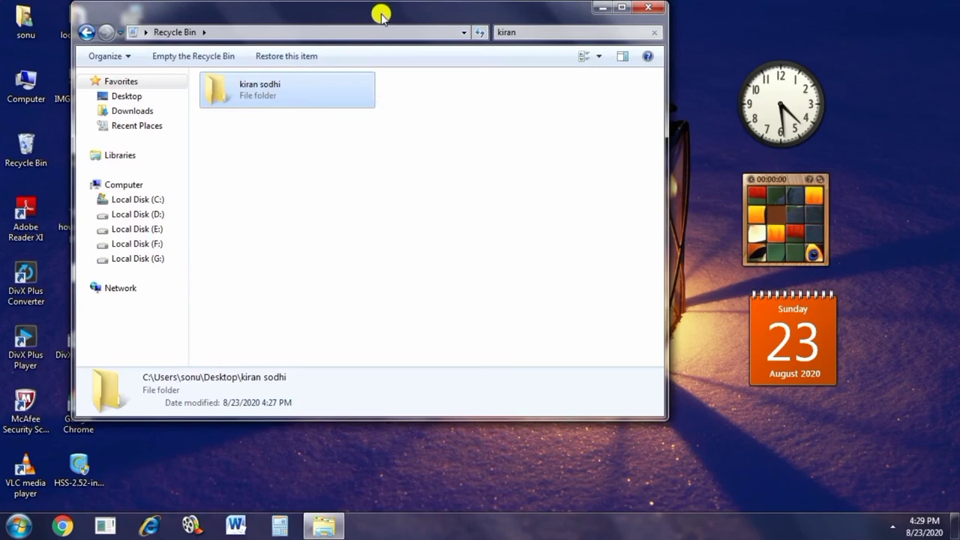
pyautogui.moveTo(381, 16); pyautogui.dragTo(688, 56)
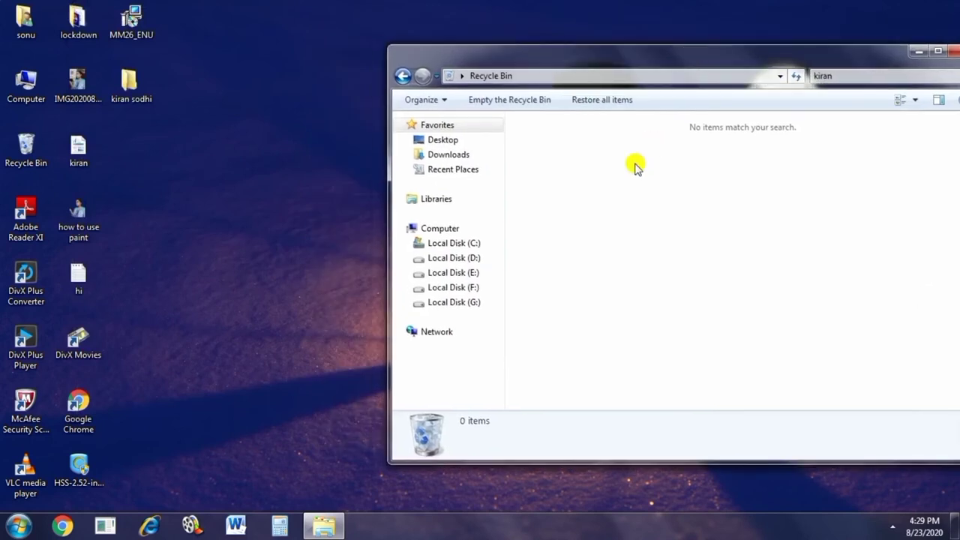
# Send the restored folder on the desktop to the Recycle Bin again.
pyautogui.rightClick(127, 80)
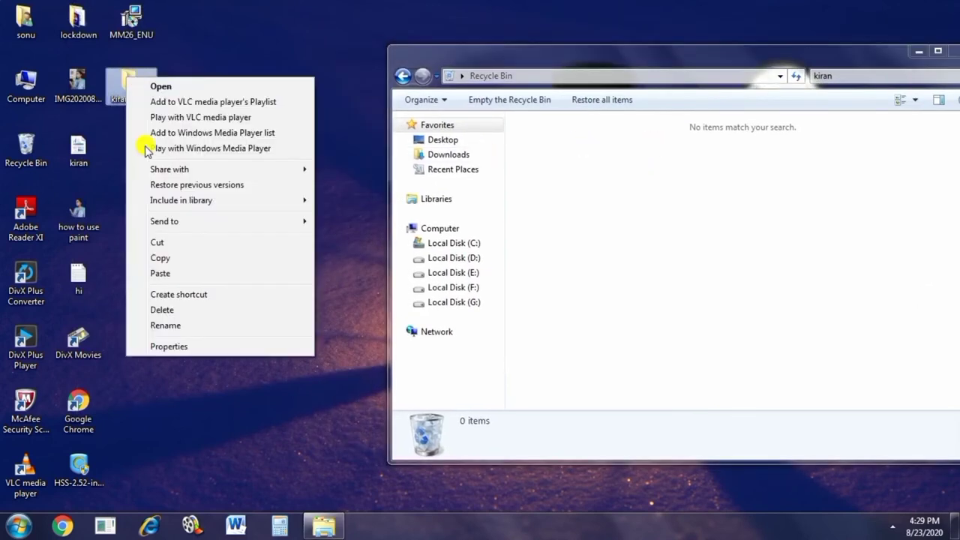
pyautogui.click(299, 311)
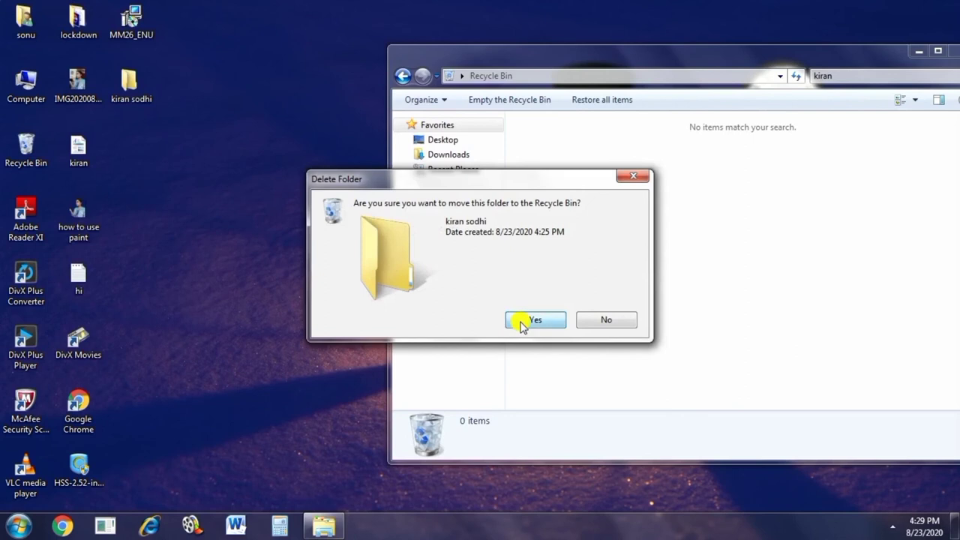
pyautogui.click(534, 320)
# Permanently delete the folder from the Recycle Bin and close the Recycle Bin window.
pyautogui.rightClick(579, 138)
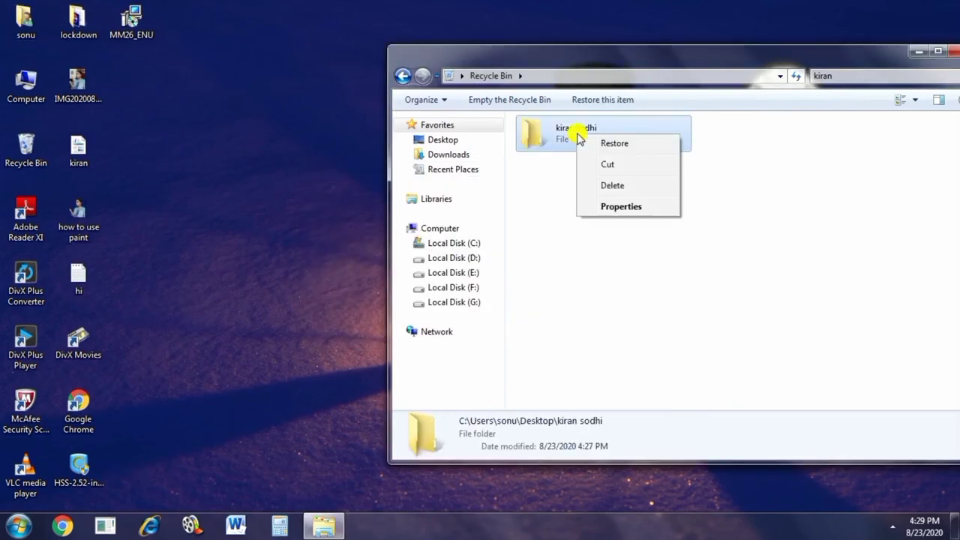
pyautogui.click(611, 185)
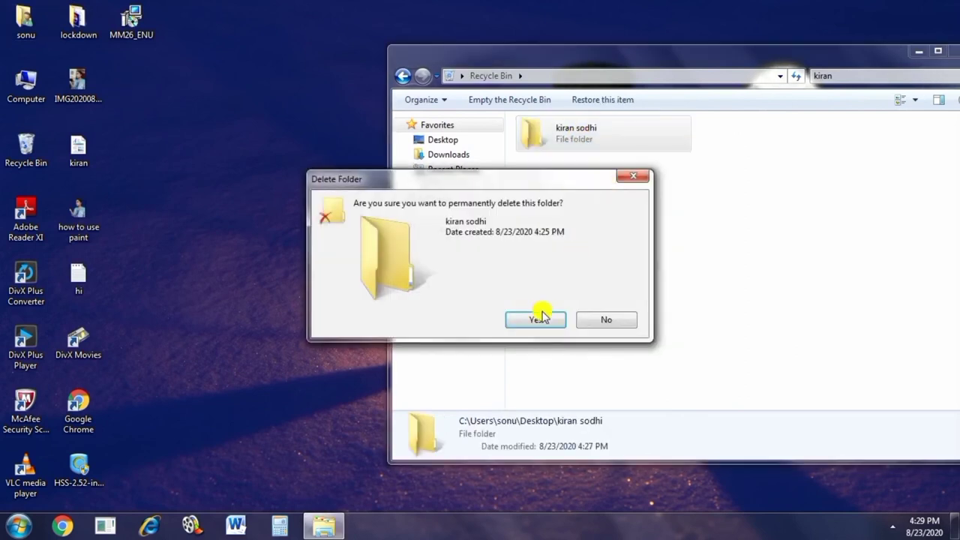
pyautogui.click(547, 321)
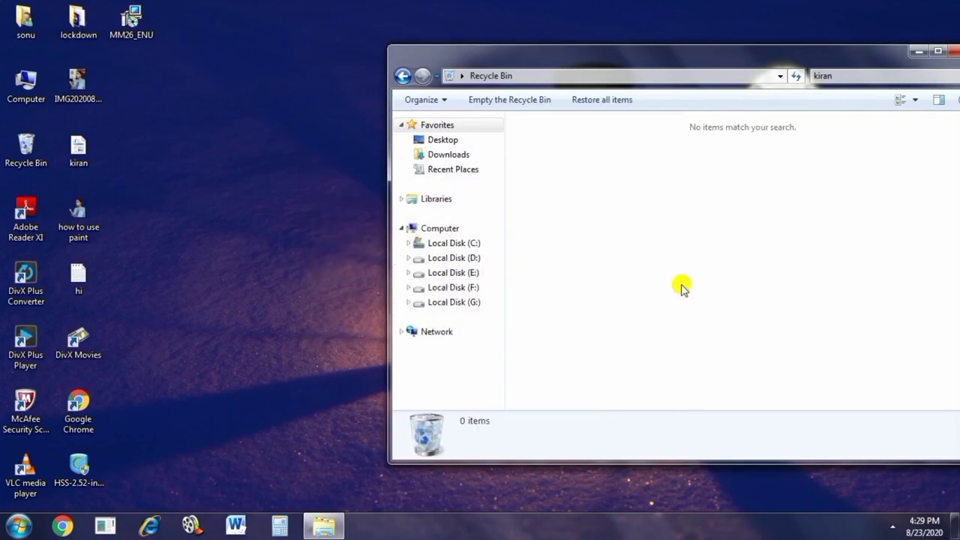
pyautogui.moveTo(842, 56); pyautogui.dragTo(654, 60)
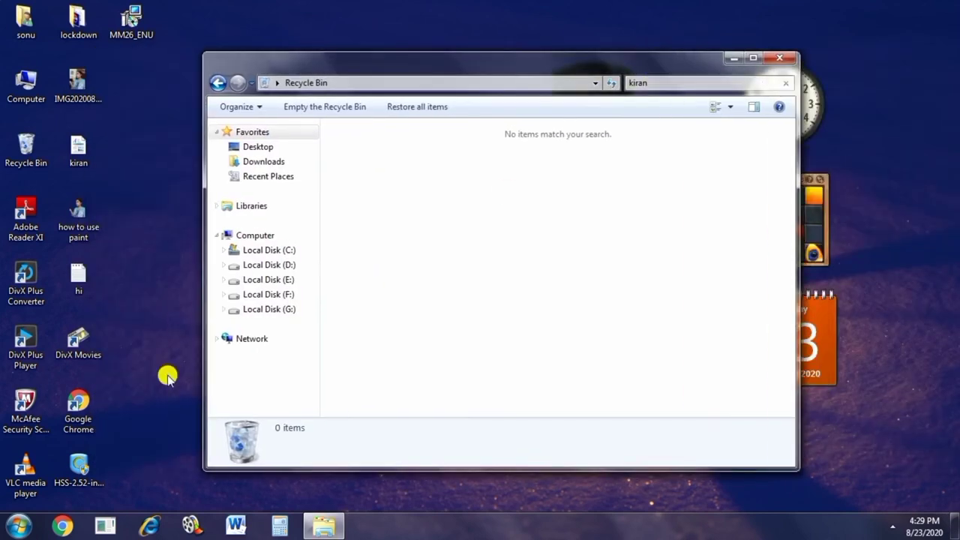
pyautogui.click(780, 60)
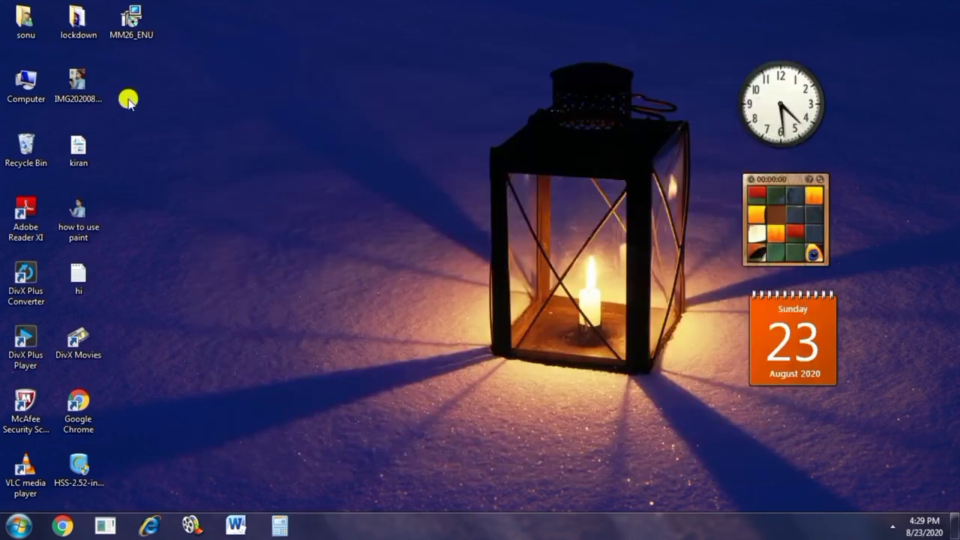
# Create a desktop shortcut to the lockdown folder, browsing to it as the target and keeping the suggested name lockdown.
pyautogui.rightClick(232, 76)
pyautogui.moveTo(255, 85)
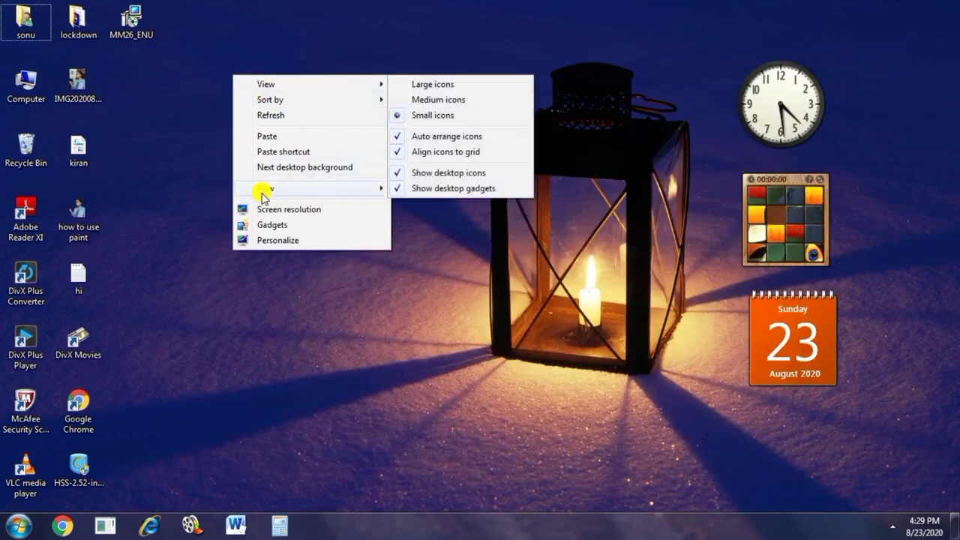
pyautogui.moveTo(274, 188)
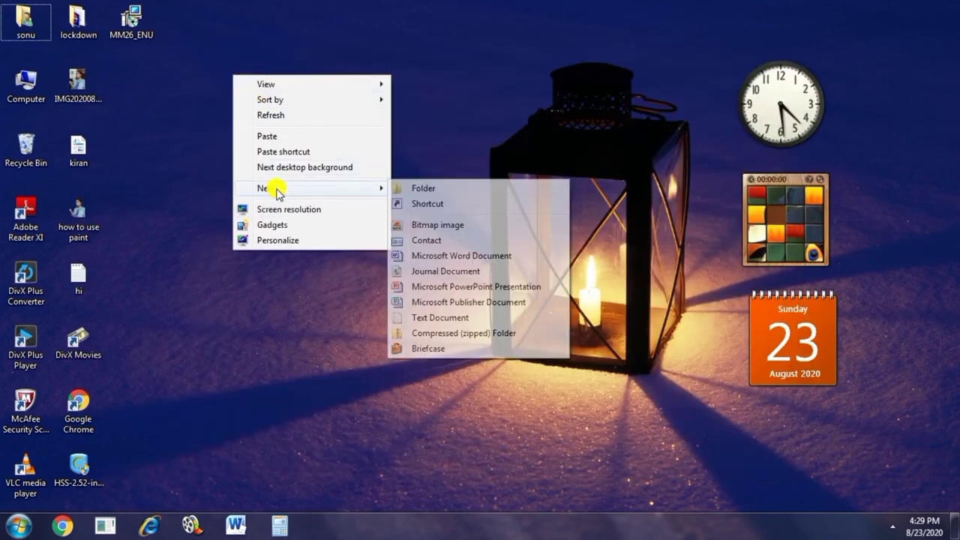
pyautogui.click(441, 211)
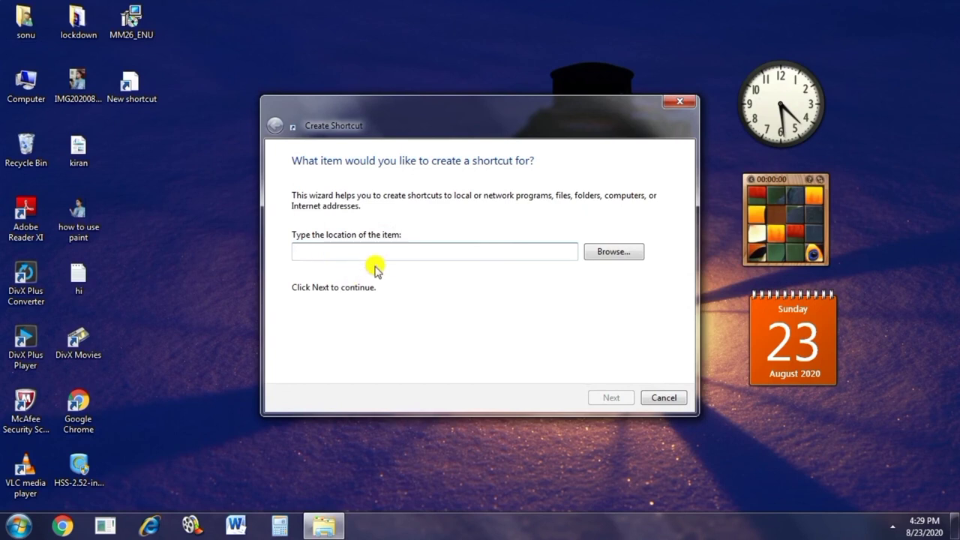
pyautogui.click(597, 252)
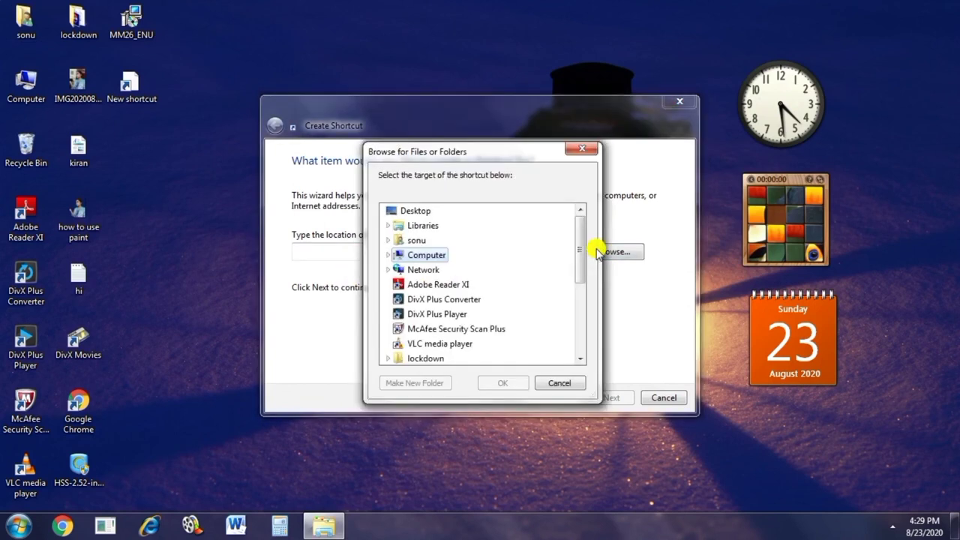
pyautogui.click(419, 359)
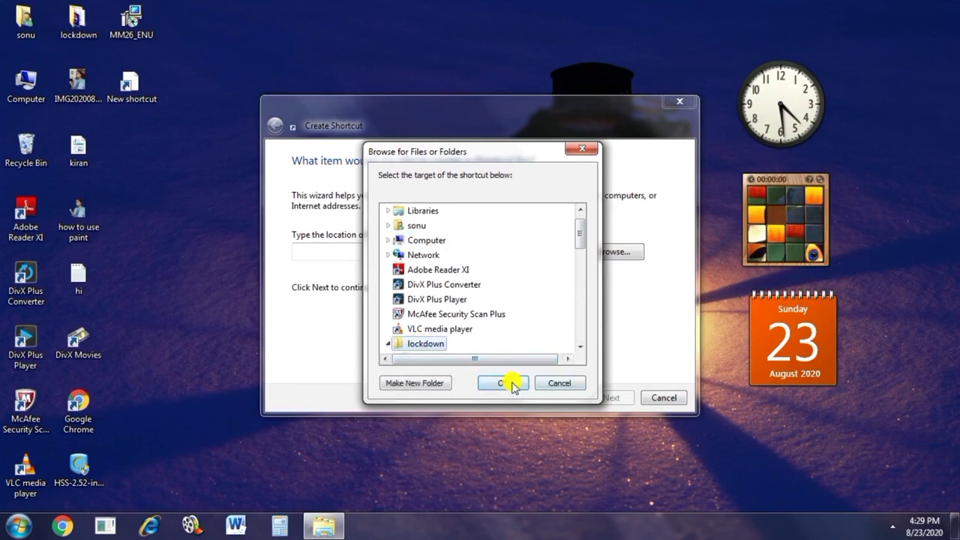
pyautogui.click(508, 382)
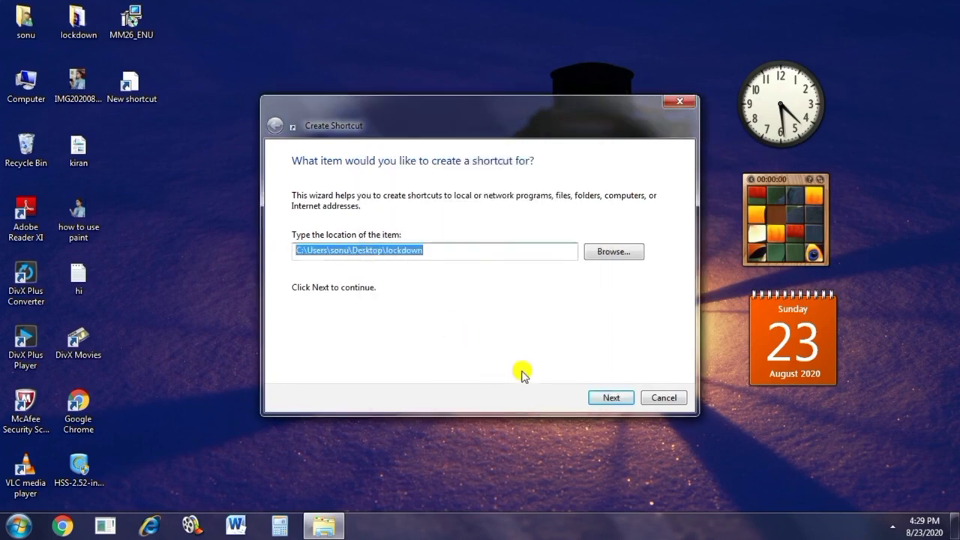
pyautogui.click(602, 398)
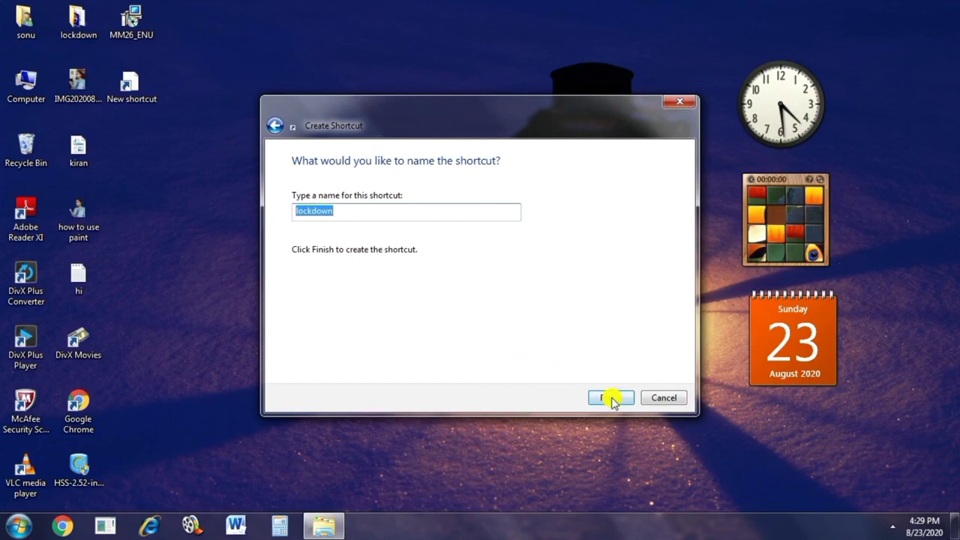
pyautogui.click(611, 398)
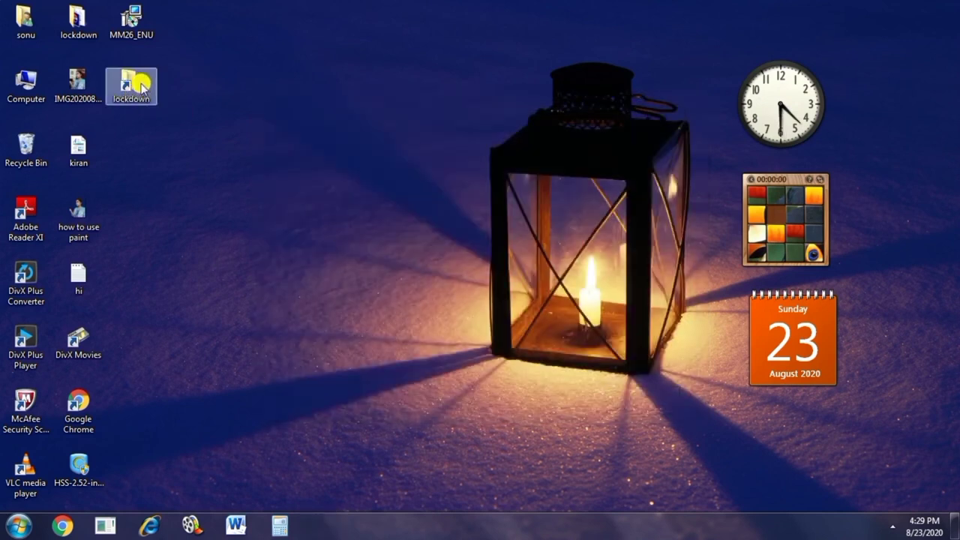
# Delete the lockdown shortcut from the desktop to the Recycle Bin.
pyautogui.rightClick(141, 83)
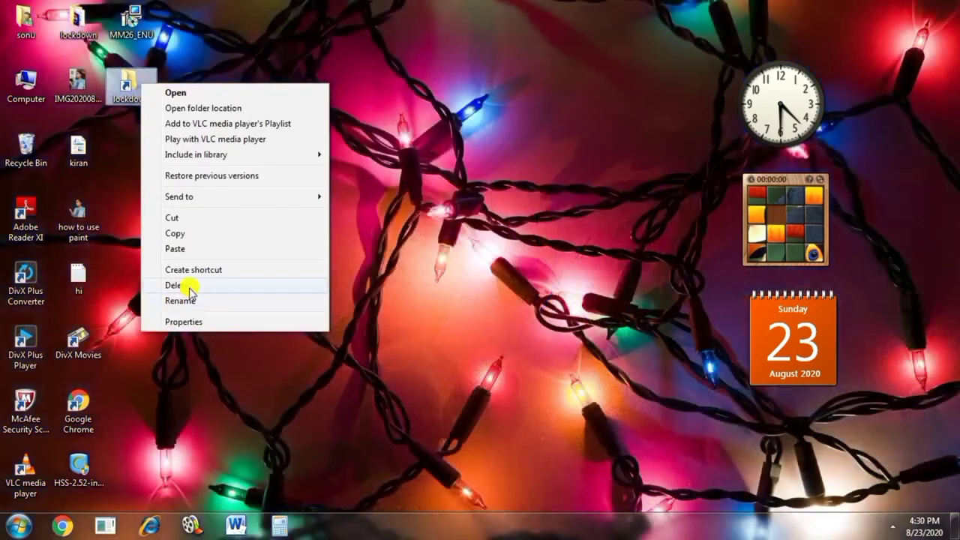
pyautogui.click(188, 283)
pyautogui.click(527, 321)
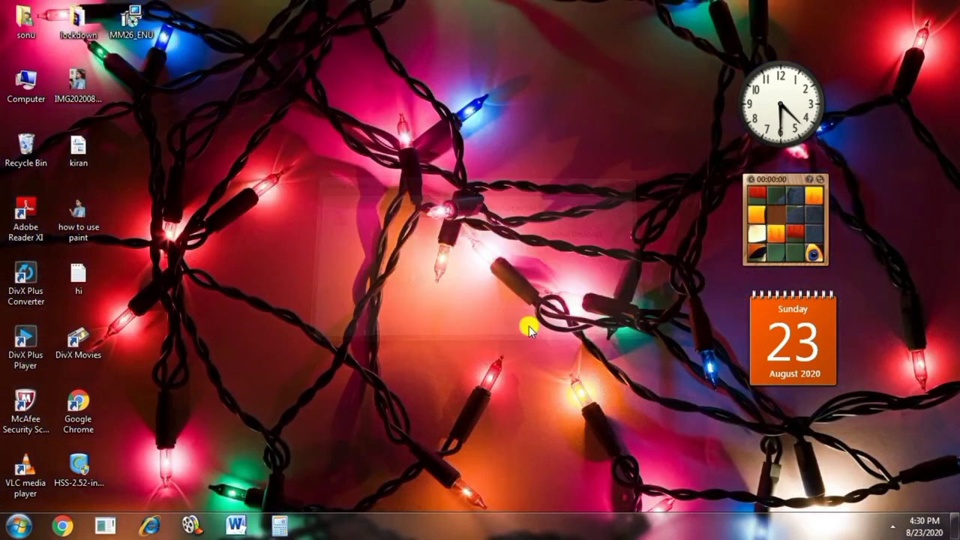
# Create a new bitmap image file on the desktop, then delete it to the Recycle Bin.
pyautogui.rightClick(275, 143)
pyautogui.moveTo(325, 272)
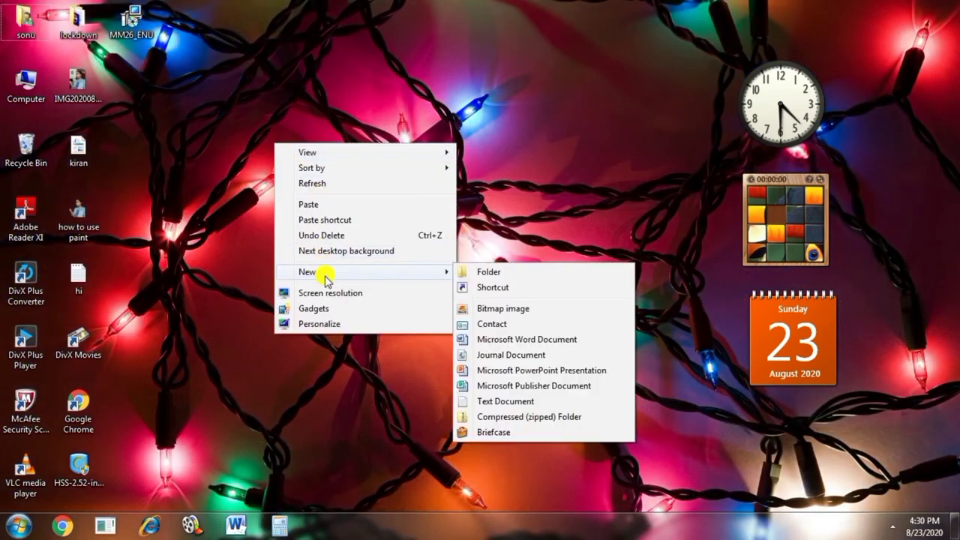
pyautogui.click(515, 313)
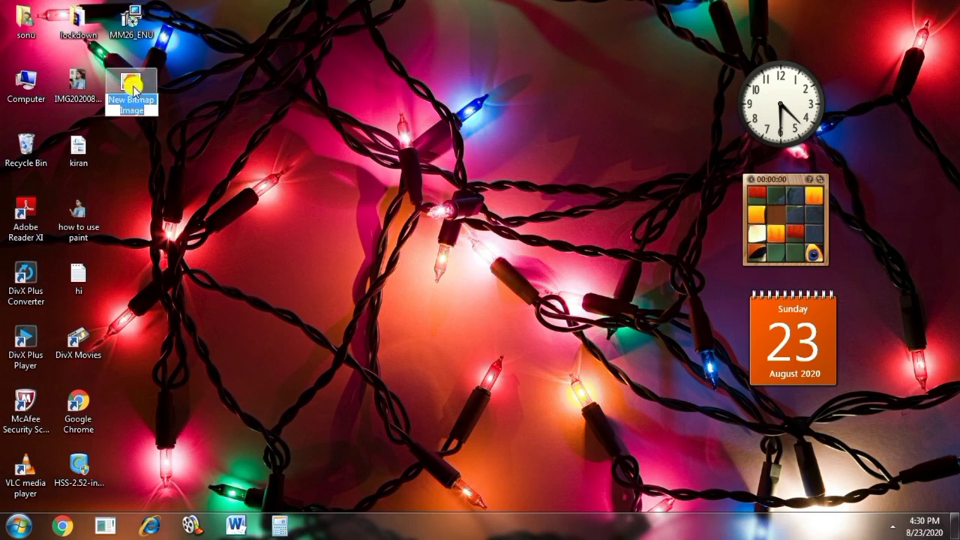
pyautogui.rightClick(132, 84)
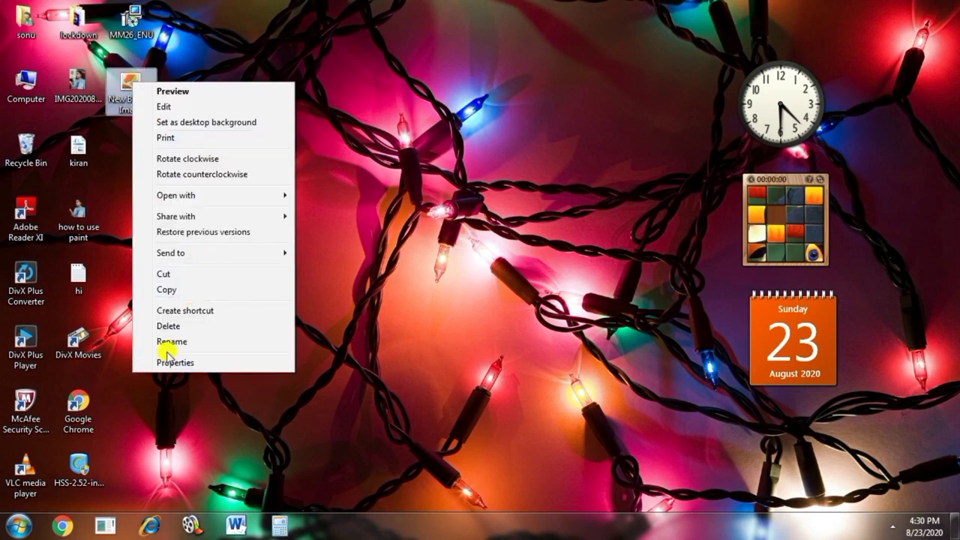
pyautogui.click(170, 326)
pyautogui.click(546, 324)
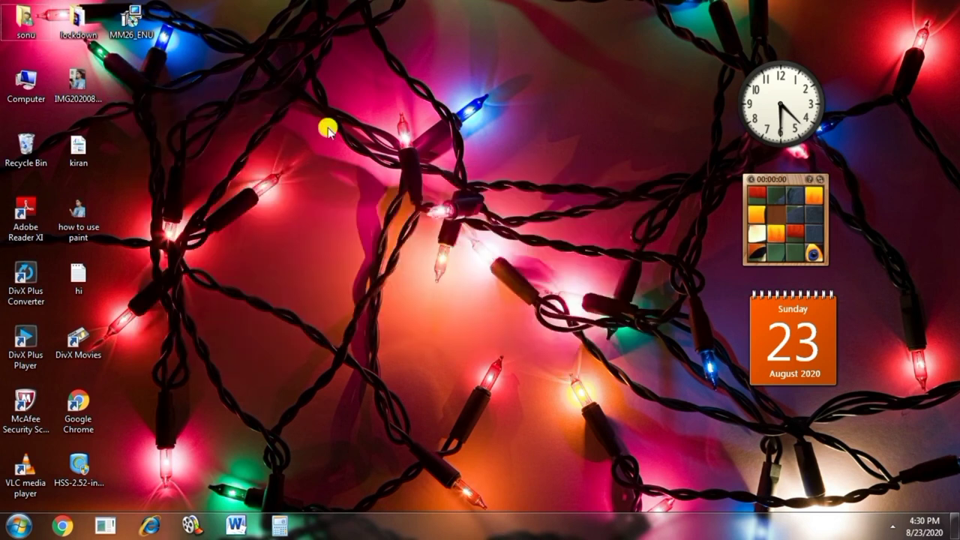
# Start a new contact from the desktop and look through its Home, Work, Family, Notes and IDs details.
pyautogui.rightClick(326, 123)
pyautogui.moveTo(434, 255)
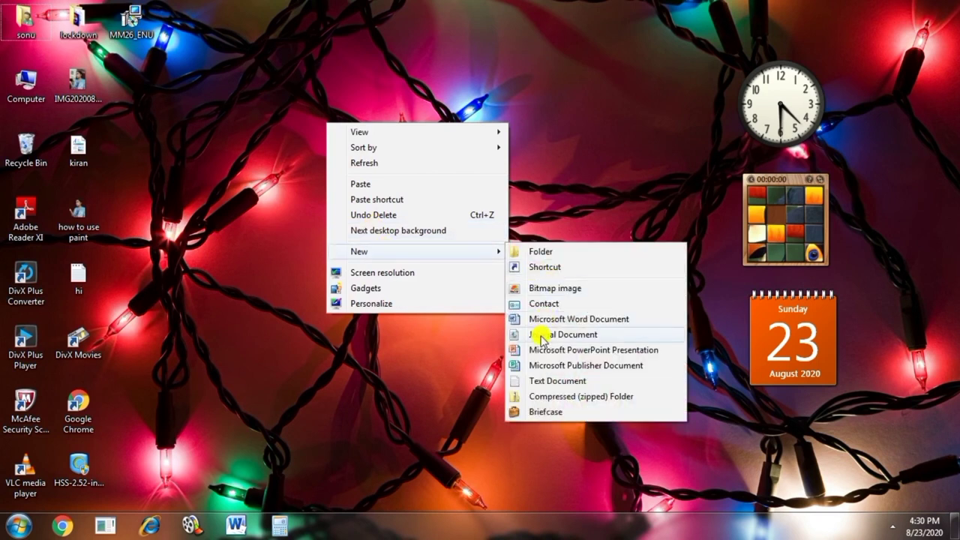
pyautogui.click(546, 305)
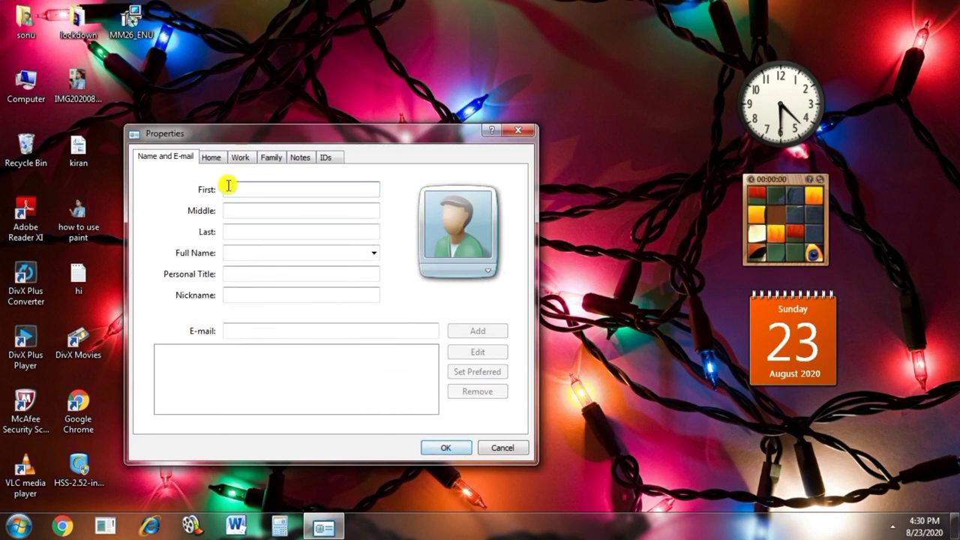
pyautogui.click(212, 158)
pyautogui.click(241, 158)
pyautogui.click(271, 157)
pyautogui.click(302, 158)
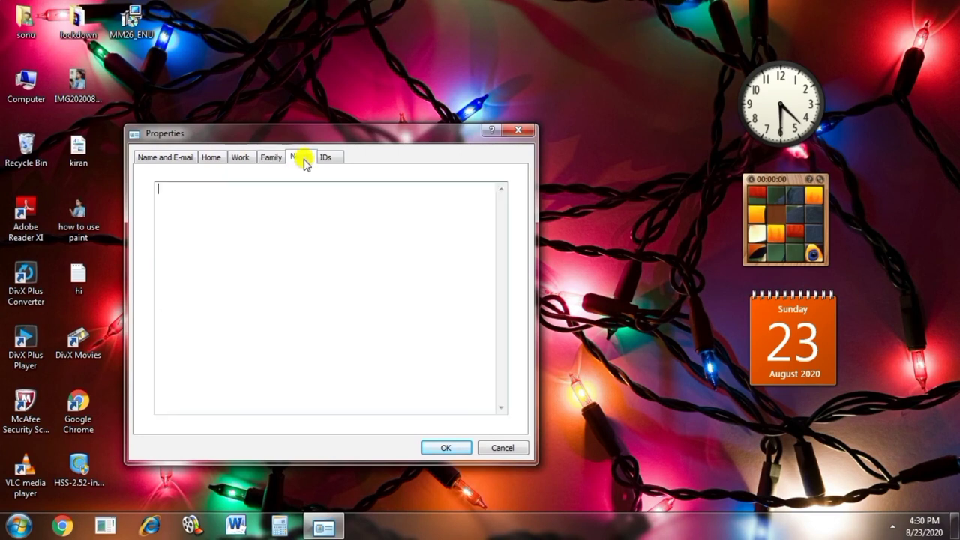
pyautogui.click(327, 159)
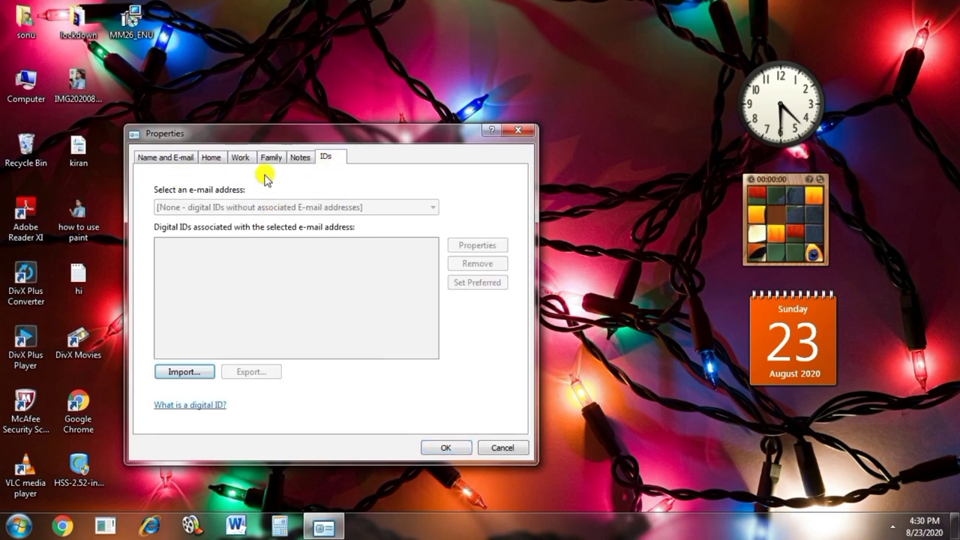
pyautogui.click(302, 162)
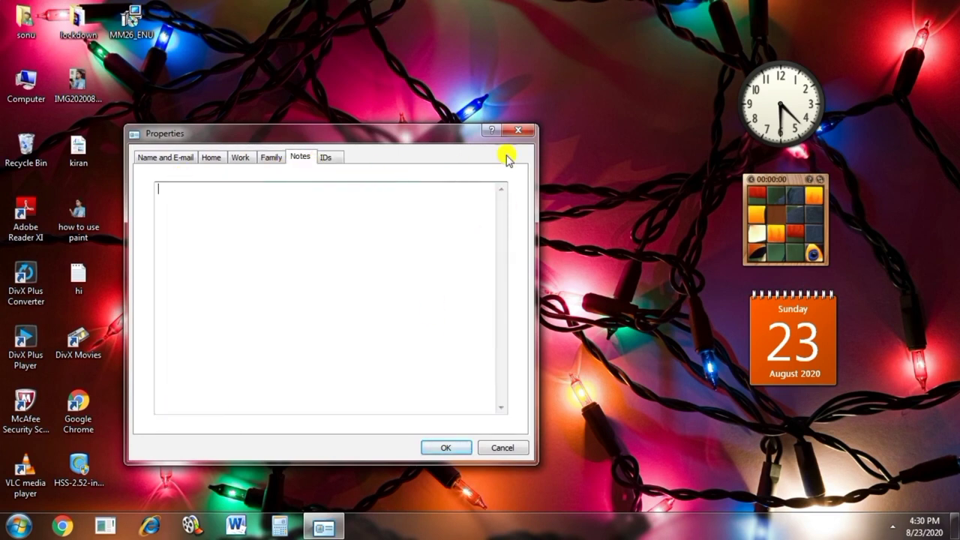
# Move the contact's Properties window aside, try to save the contact without a name, and cancel its creation.
pyautogui.moveTo(398, 133); pyautogui.dragTo(524, 29)
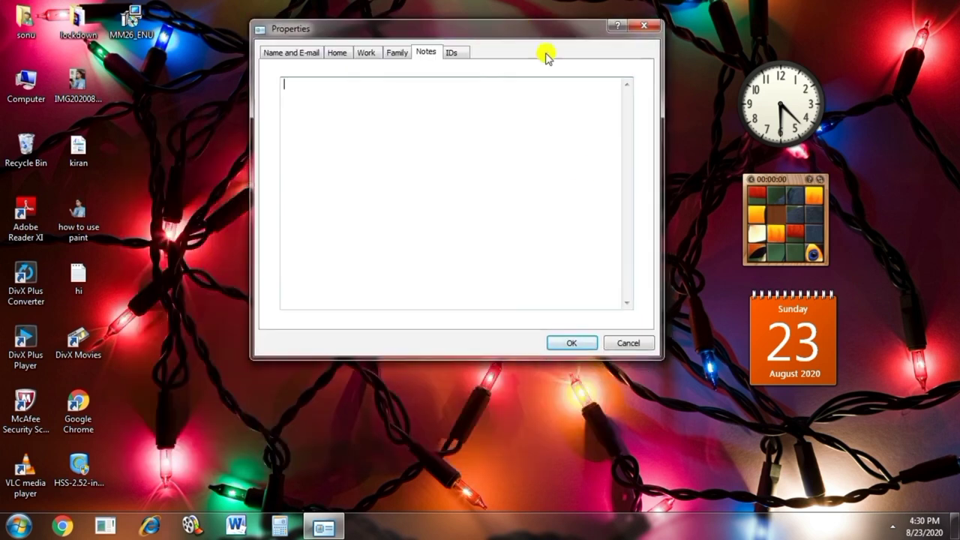
pyautogui.click(572, 342)
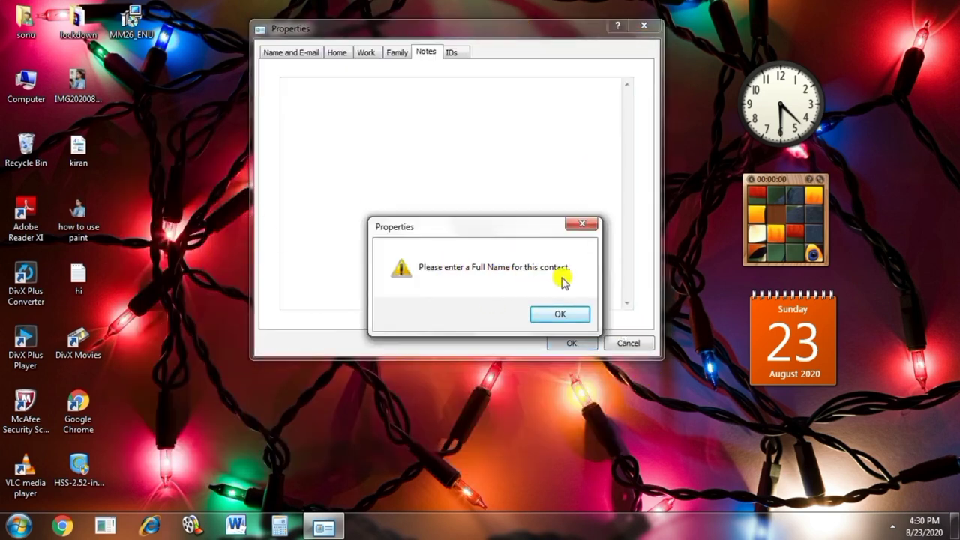
pyautogui.click(558, 314)
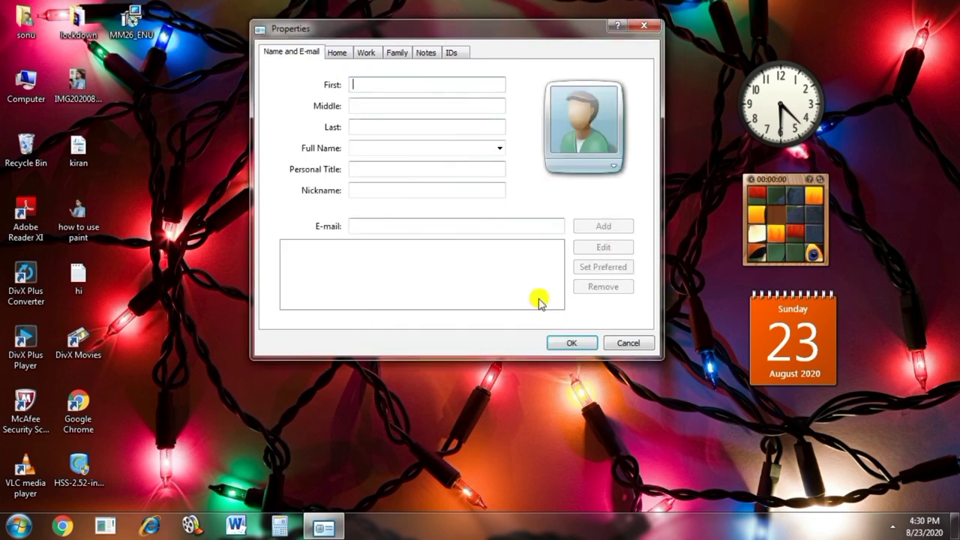
pyautogui.click(622, 343)
# Bring up the types of new items that can be created on the desktop.
pyautogui.rightClick(323, 82)
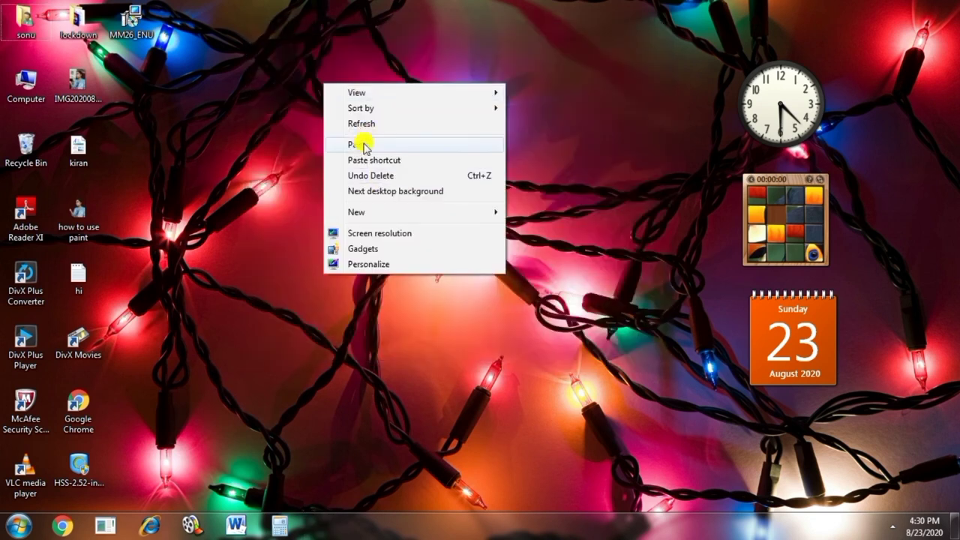
pyautogui.moveTo(380, 215)
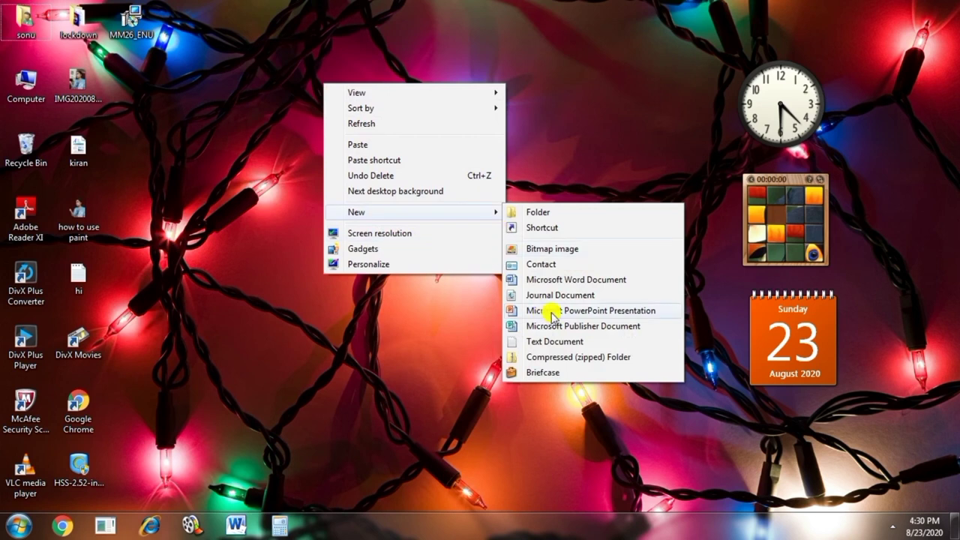